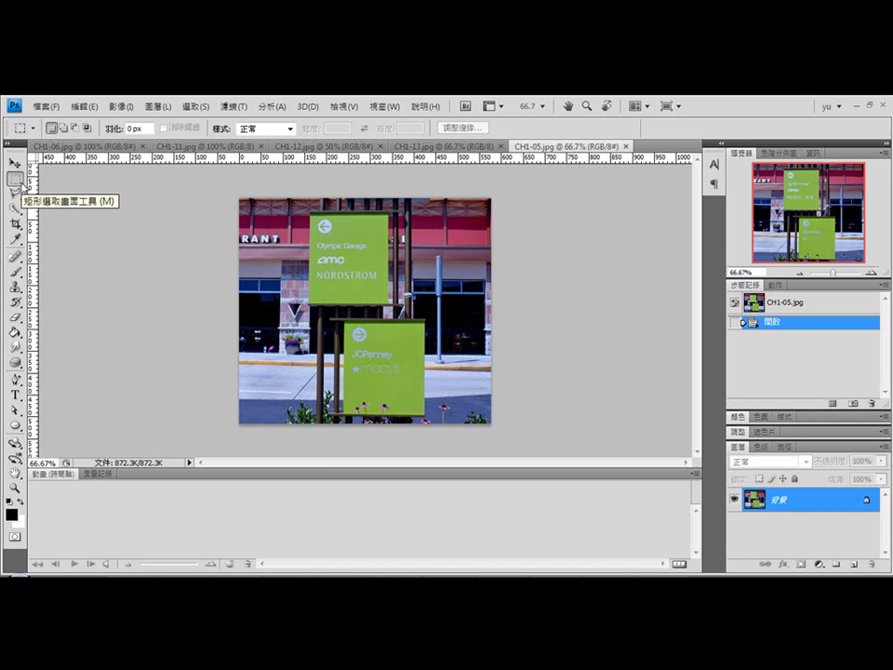
Browse the Marquee, Lasso and Quick Selection tool variants, leaving the Quick Selection Tool active.
{"action": "left_click", "coordinate": [23, 184]}
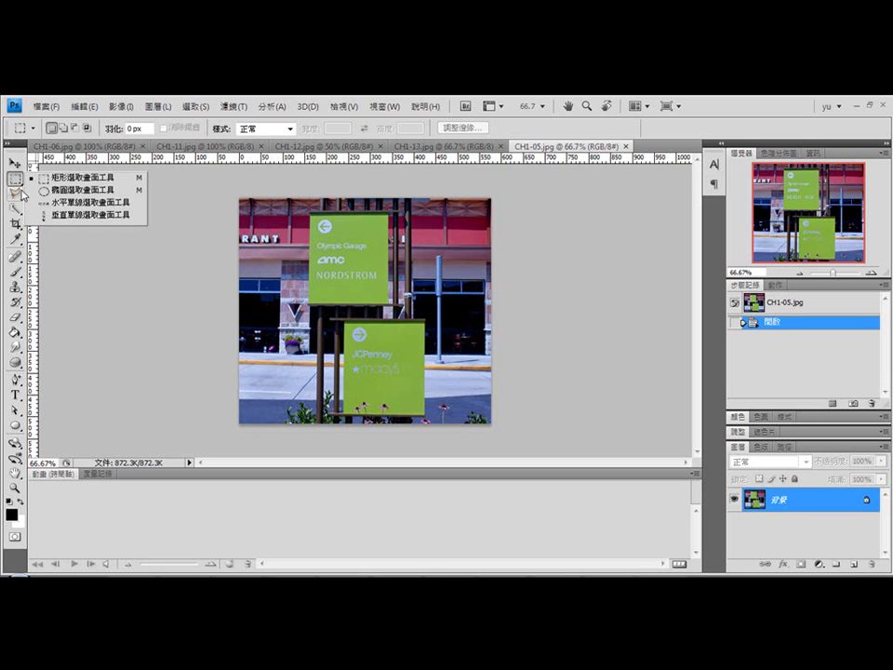
{"action": "left_click", "coordinate": [20, 194]}
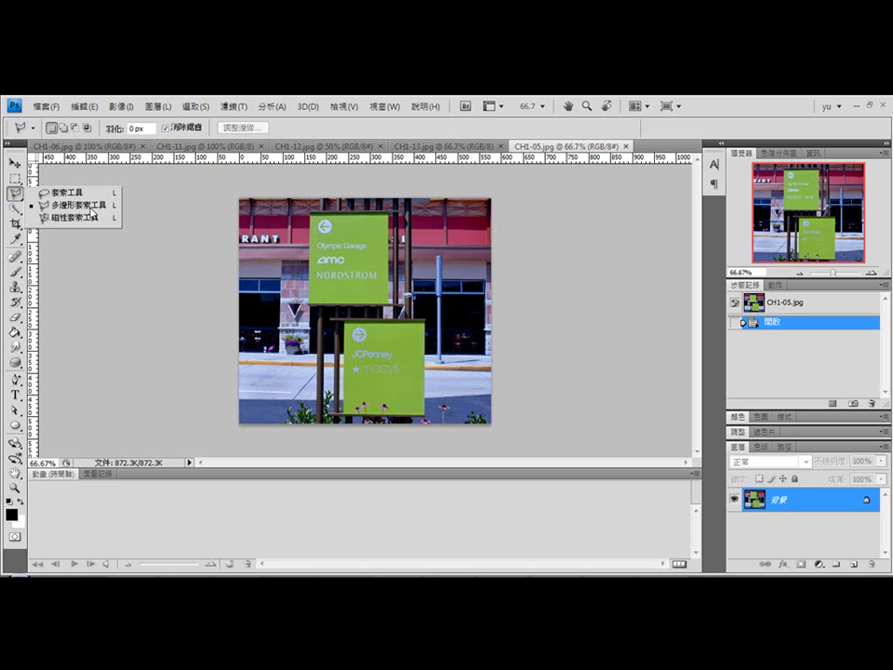
{"action": "left_click", "coordinate": [17, 209]}
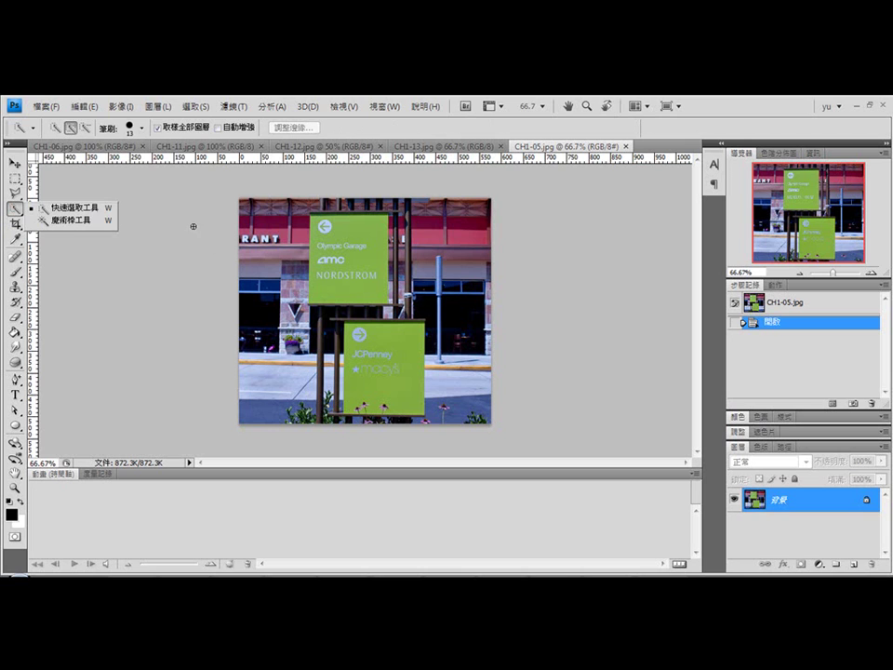
{"action": "left_click", "coordinate": [558, 147]}
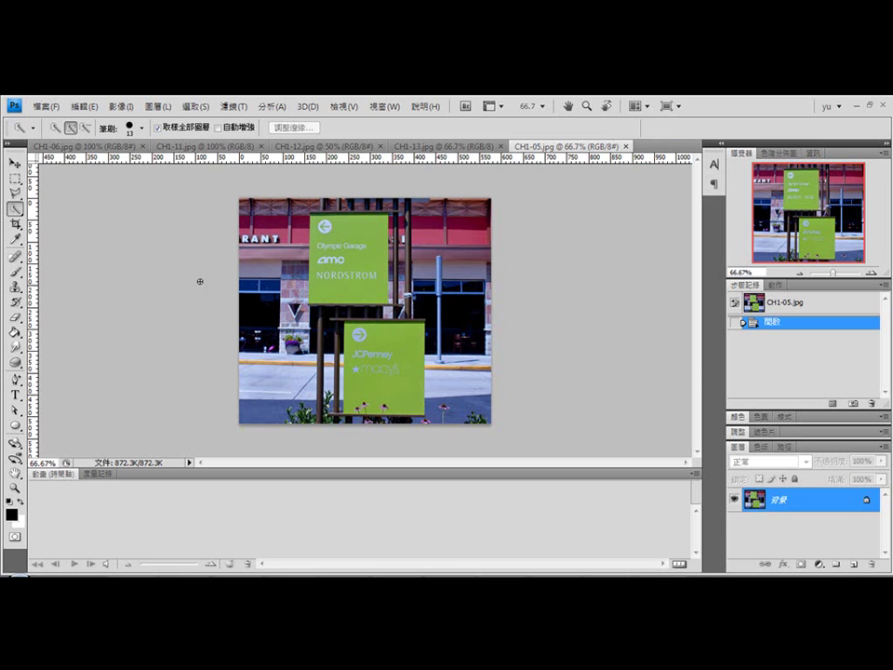
Draw a rectangular marquee selection around the lower JCPenney sign.
{"action": "left_click_drag", "start_coordinate": [15, 178], "coordinate": [134, 215]}
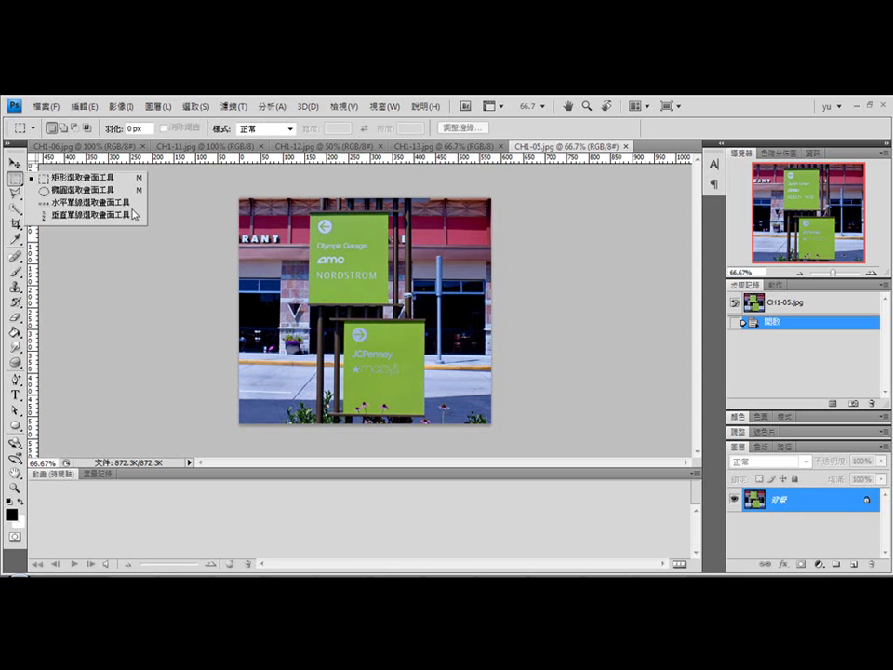
{"action": "left_click", "coordinate": [413, 307]}
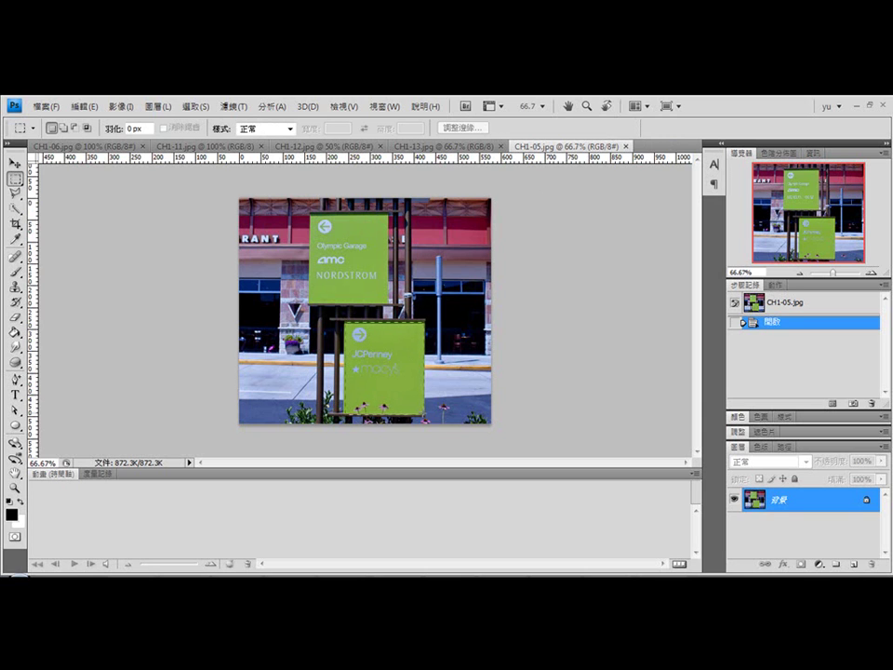
{"action": "left_click_drag", "start_coordinate": [426, 416], "coordinate": [426, 417]}
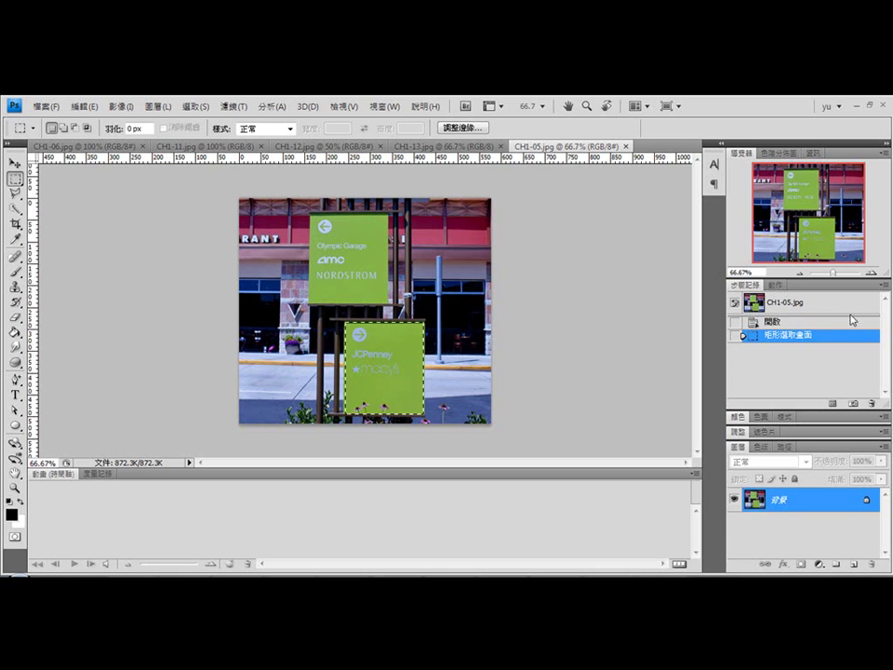
Inspect the sign at 100%, deselect it, and zoom back out to 66.67%.
{"action": "left_click", "coordinate": [872, 274]}
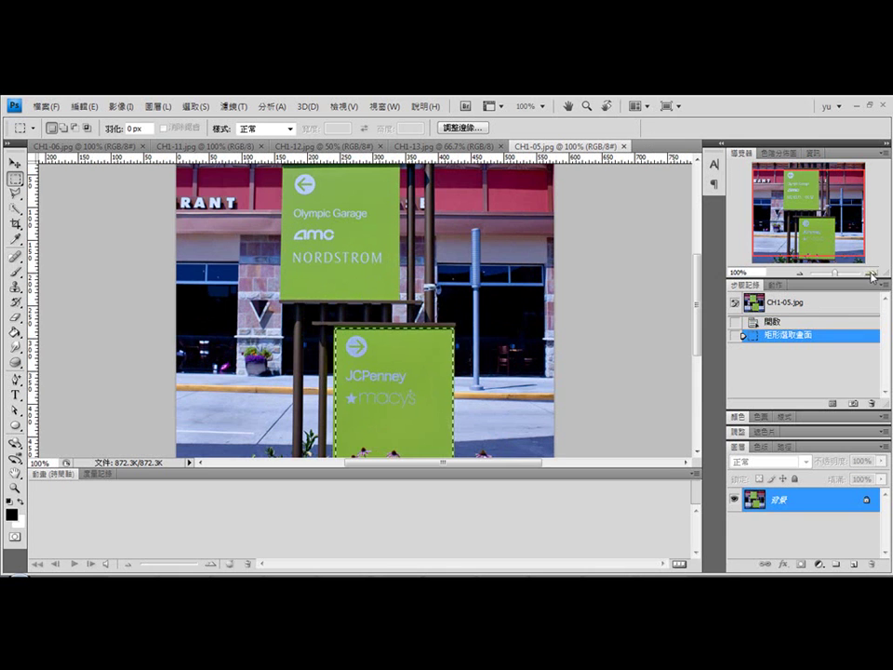
{"action": "left_click_drag", "start_coordinate": [828, 253], "coordinate": [829, 258]}
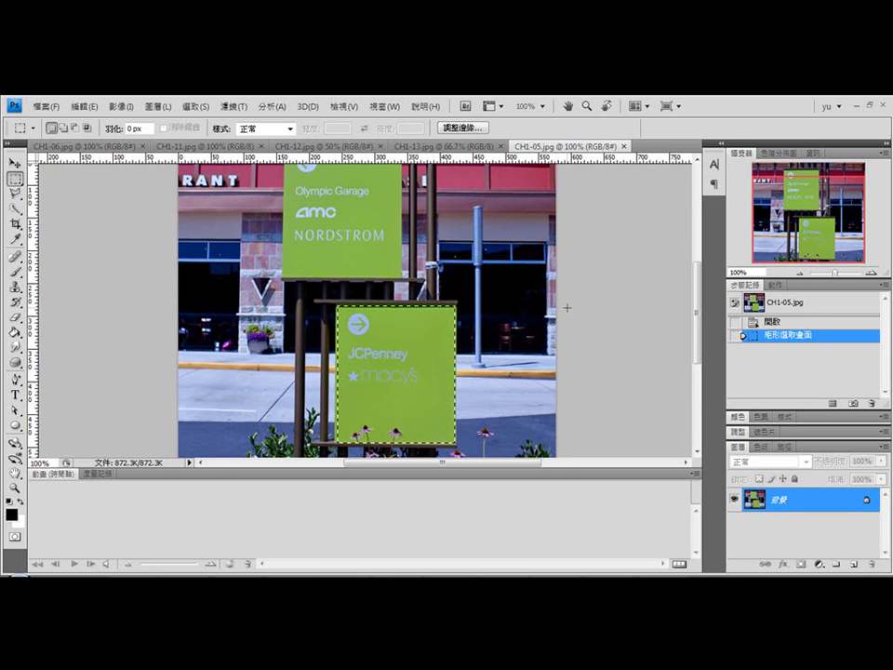
{"action": "scroll", "coordinate": [570, 307], "scroll_direction": "up", "scroll_amount": 1}
{"action": "scroll", "coordinate": [578, 304], "scroll_direction": "up", "scroll_amount": 1}
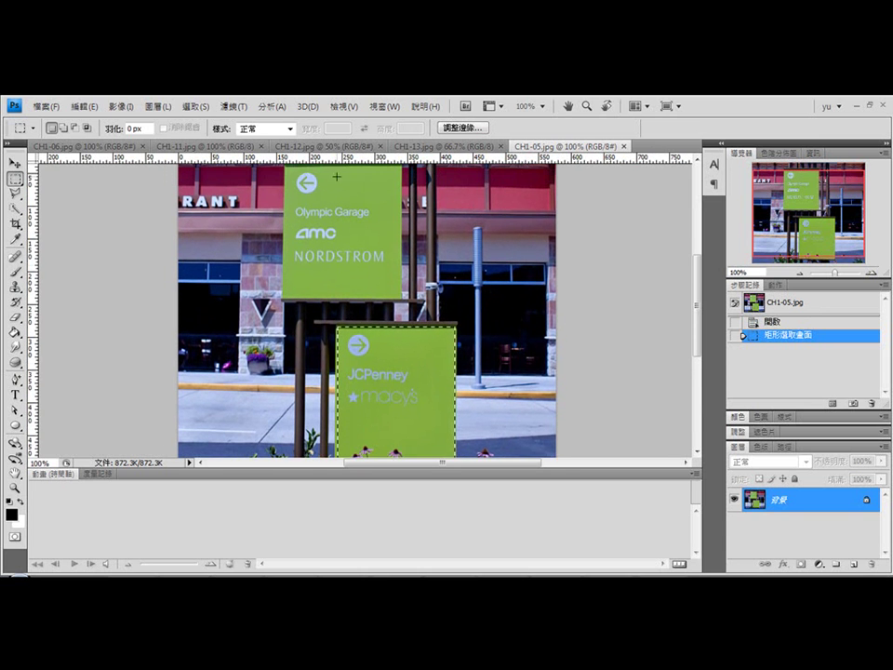
{"action": "left_click", "coordinate": [191, 107]}
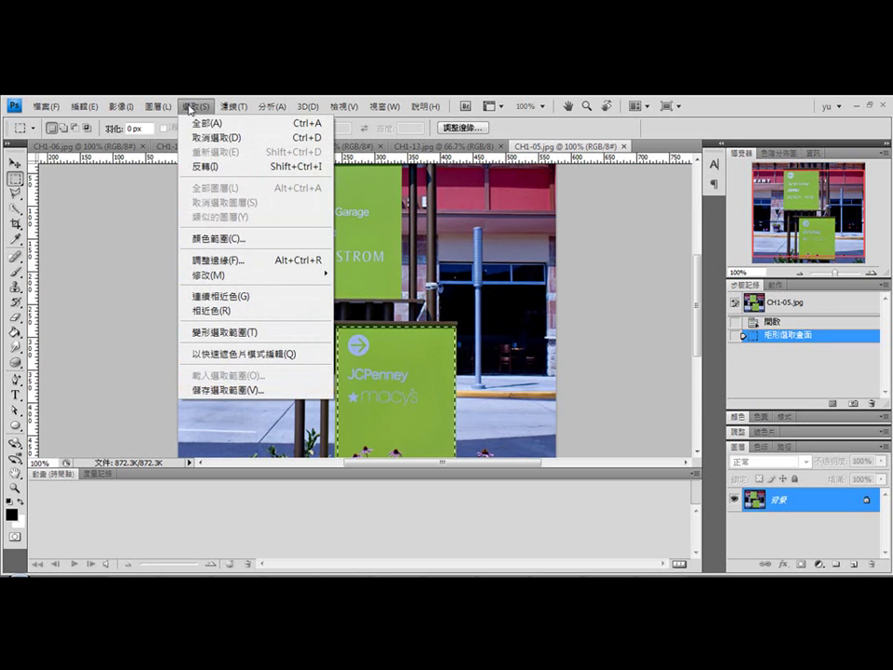
{"action": "left_click", "coordinate": [214, 137]}
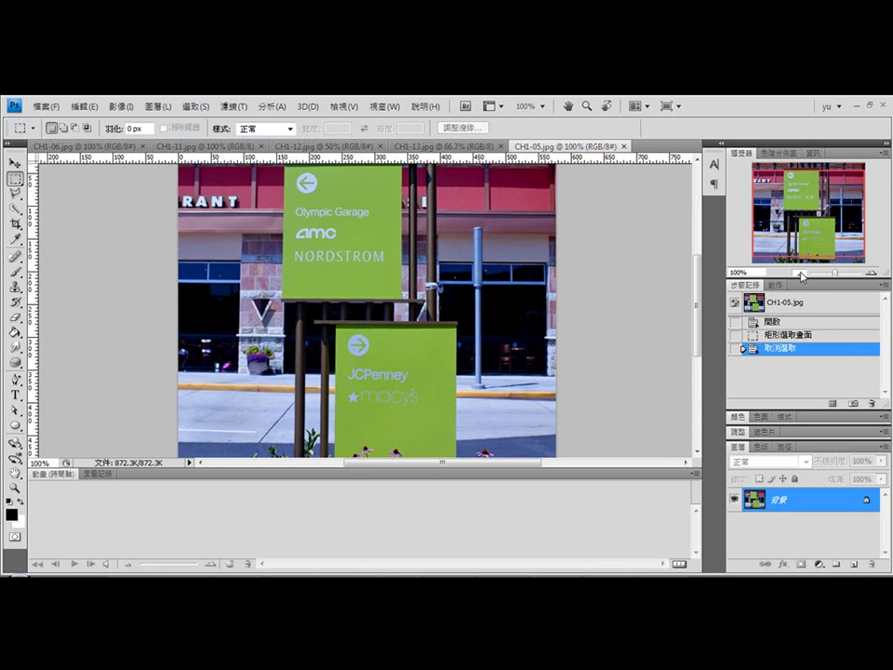
{"action": "key", "text": "ctrl+minus"}
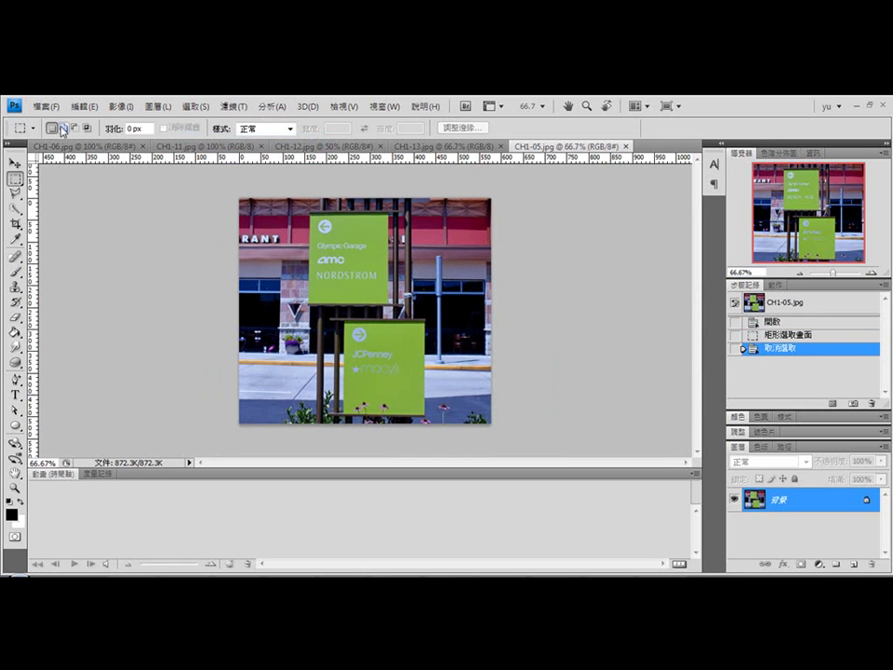
Select the upper and lower signs with separate rectangles, each replacing the previous selection.
{"action": "left_click", "coordinate": [63, 128]}
{"action": "left_click", "coordinate": [52, 128]}
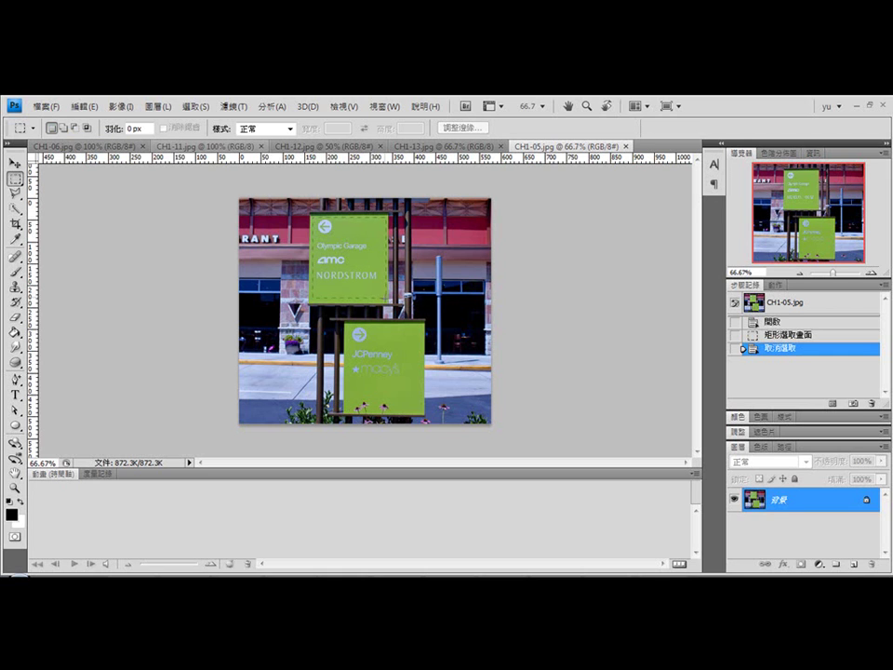
{"action": "left_click_drag", "start_coordinate": [310, 213], "coordinate": [388, 304]}
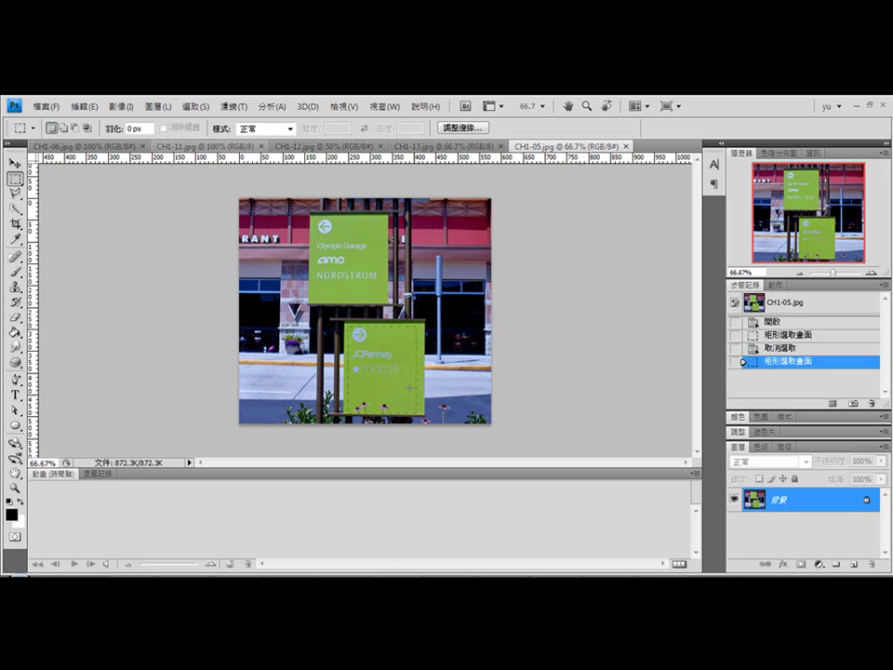
{"action": "left_click_drag", "start_coordinate": [410, 387], "coordinate": [415, 413]}
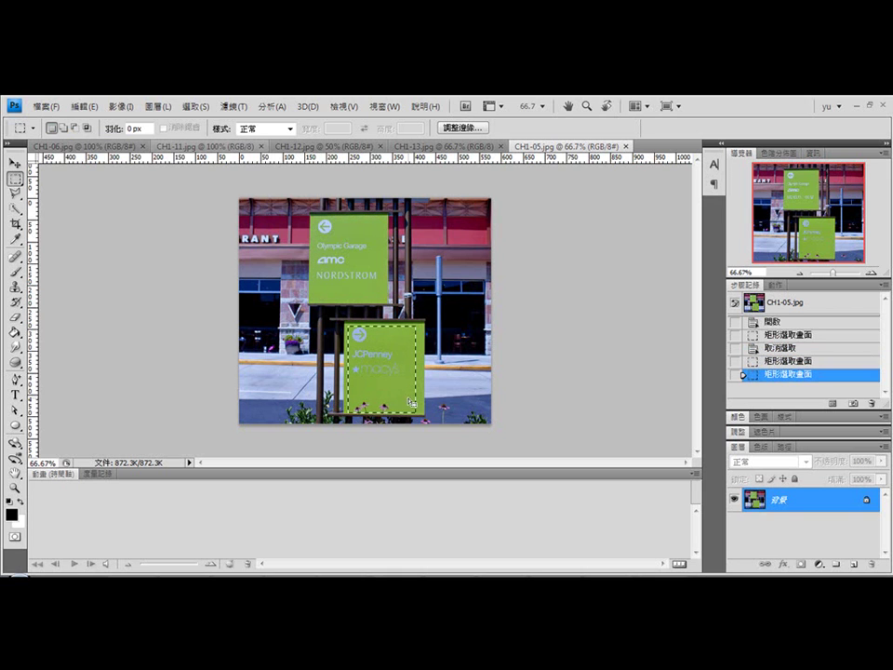
In Add to selection mode, add the upper sign and a strip past the lower sign.
{"action": "left_click", "coordinate": [64, 131]}
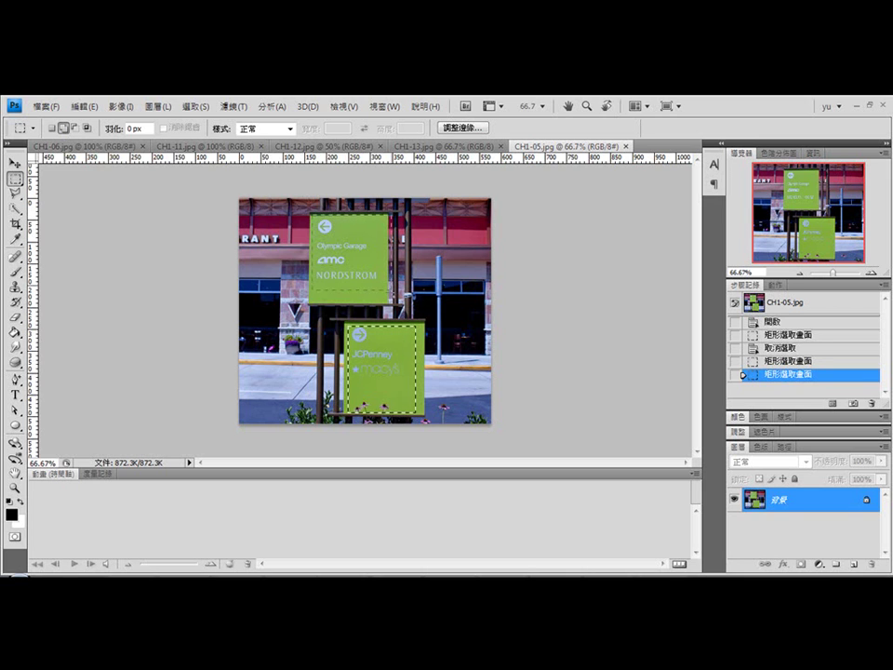
{"action": "left_click_drag", "start_coordinate": [310, 213], "coordinate": [387, 304]}
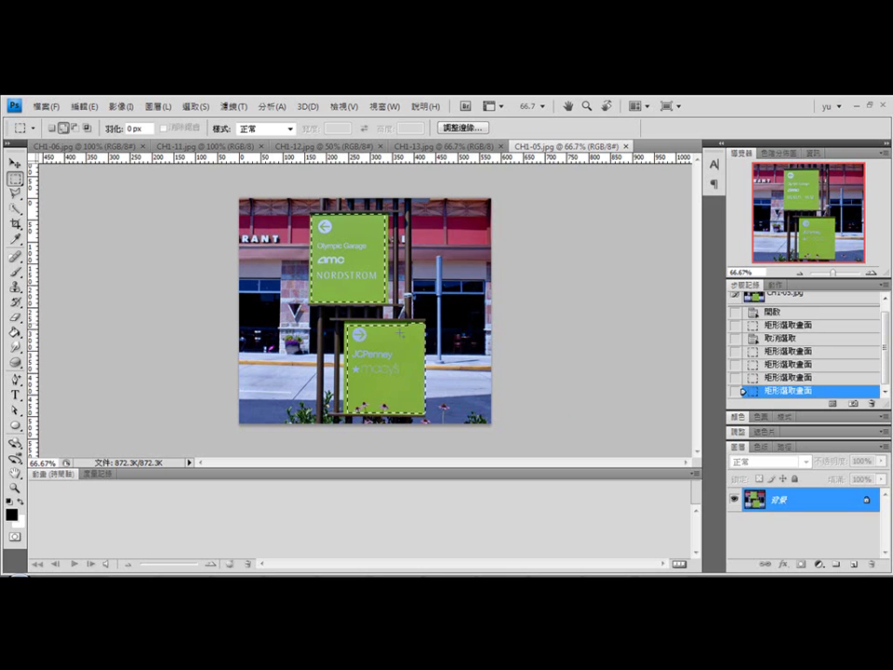
{"action": "mouse_move", "coordinate": [347, 321]}
{"action": "left_mouse_down"}
{"action": "mouse_move", "coordinate": [422, 333]}
{"action": "mouse_move", "coordinate": [454, 416]}
{"action": "left_mouse_up"}
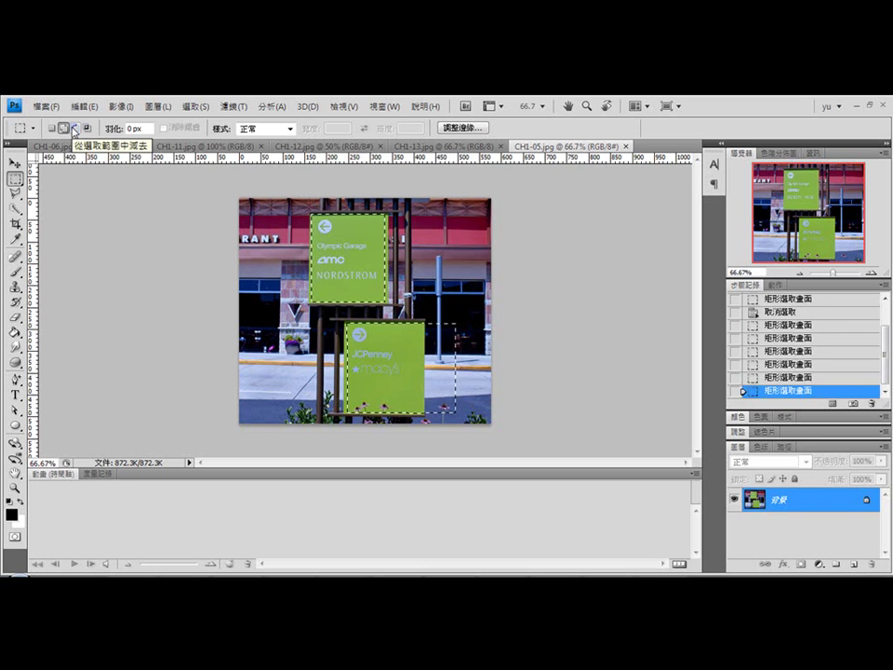
Subtract the strip right of the lower sign from the selection, then zoom to 100%.
{"action": "left_click", "coordinate": [74, 132]}
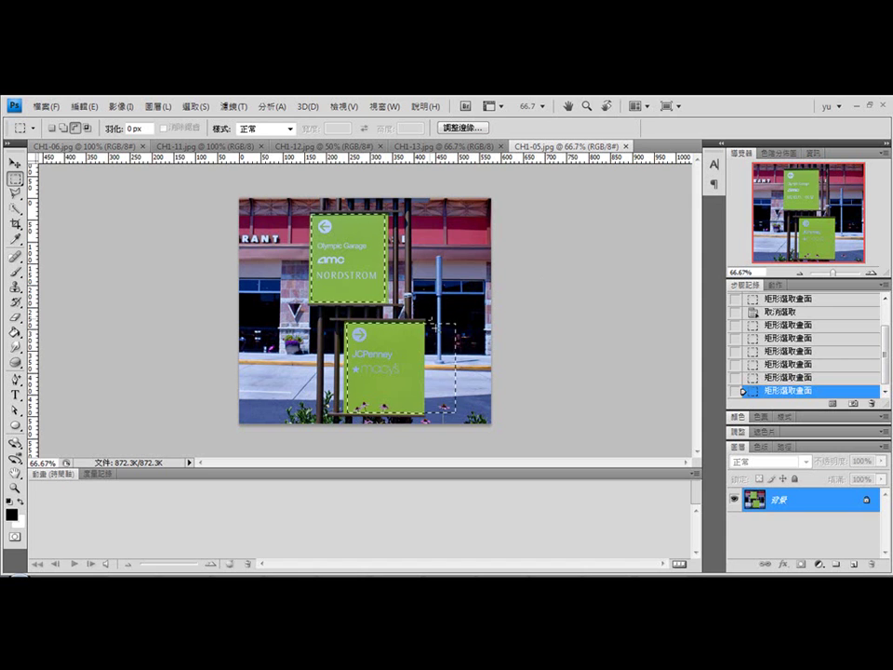
{"action": "left_click_drag", "start_coordinate": [433, 326], "coordinate": [481, 411]}
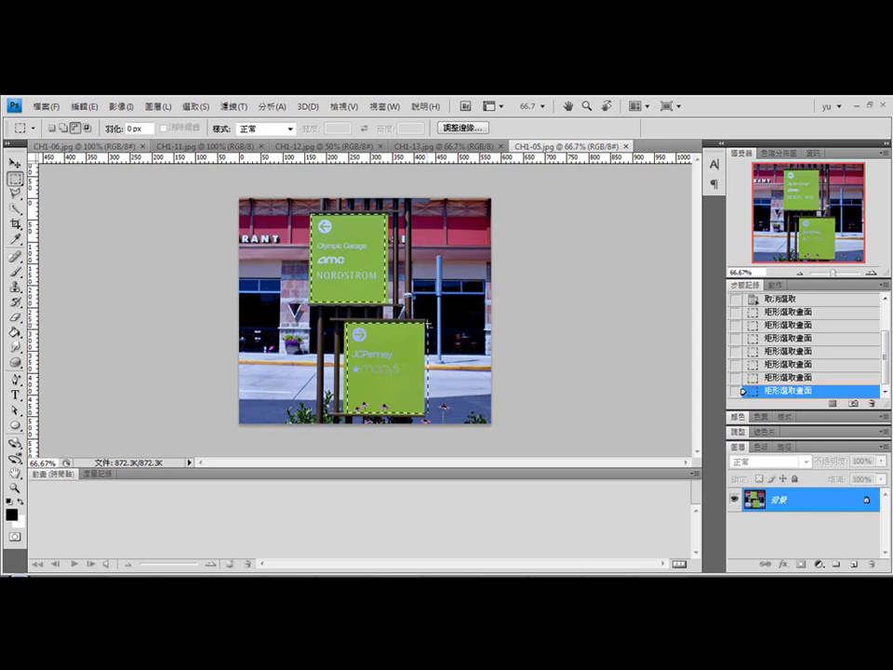
{"action": "left_click_drag", "start_coordinate": [378, 288], "coordinate": [578, 353]}
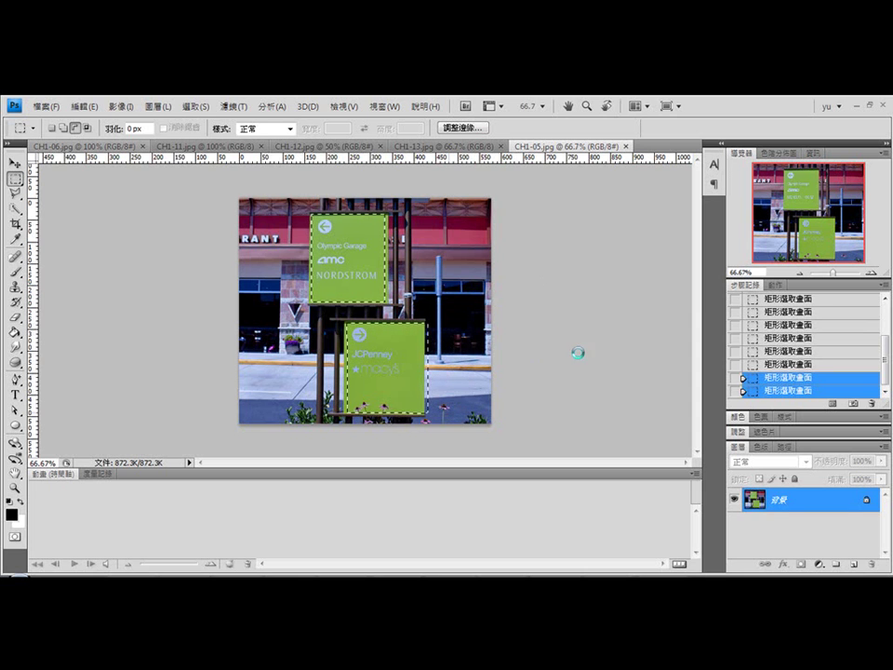
{"action": "left_click", "coordinate": [872, 272]}
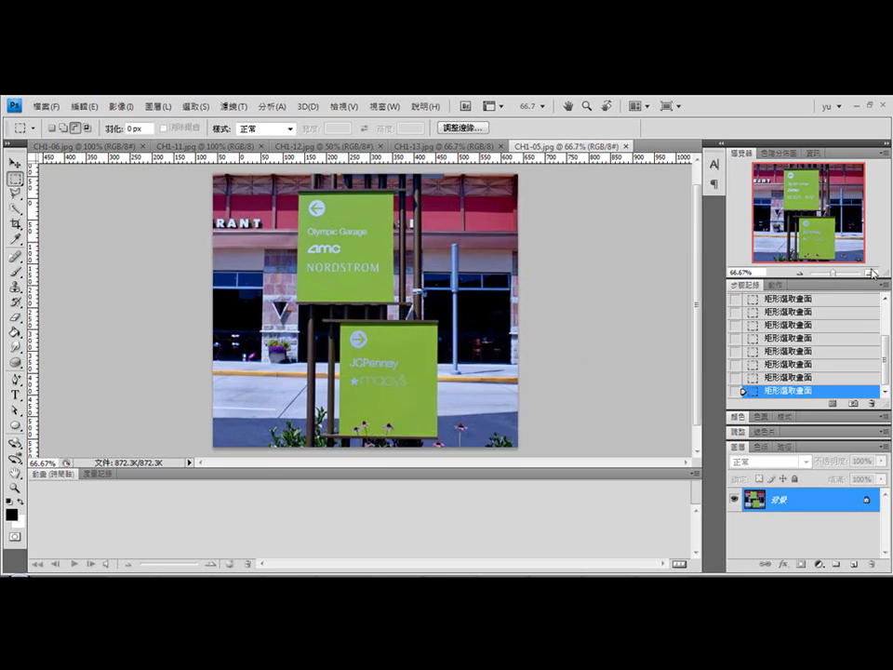
{"action": "left_click", "coordinate": [872, 273]}
{"action": "scroll", "coordinate": [437, 307], "scroll_direction": "down", "scroll_amount": 1}
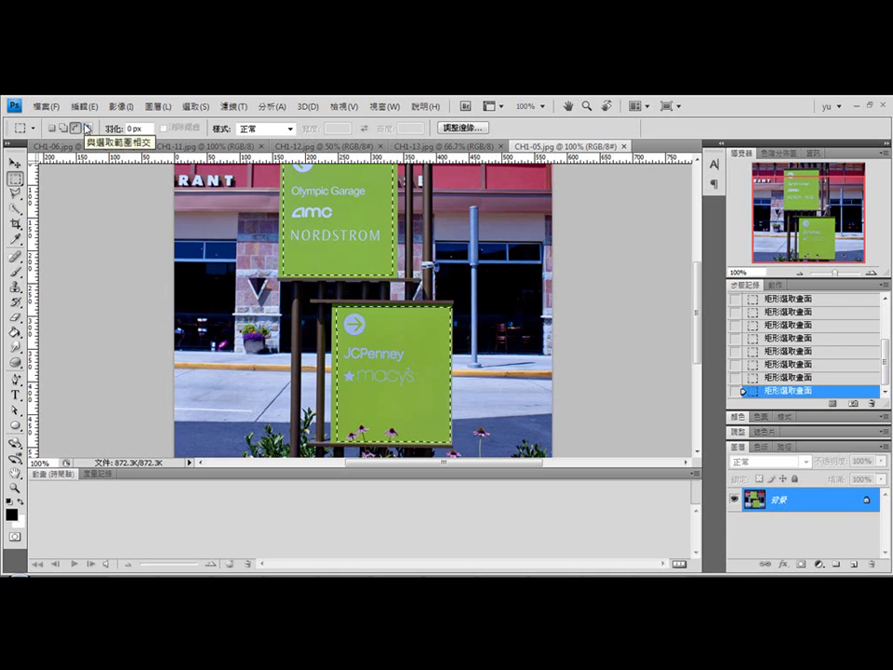
Intersect the sign selection with a rectangle from below NORDSTROM to the lower arrow, then show CH1-06.jpg.
{"action": "left_click", "coordinate": [87, 128]}
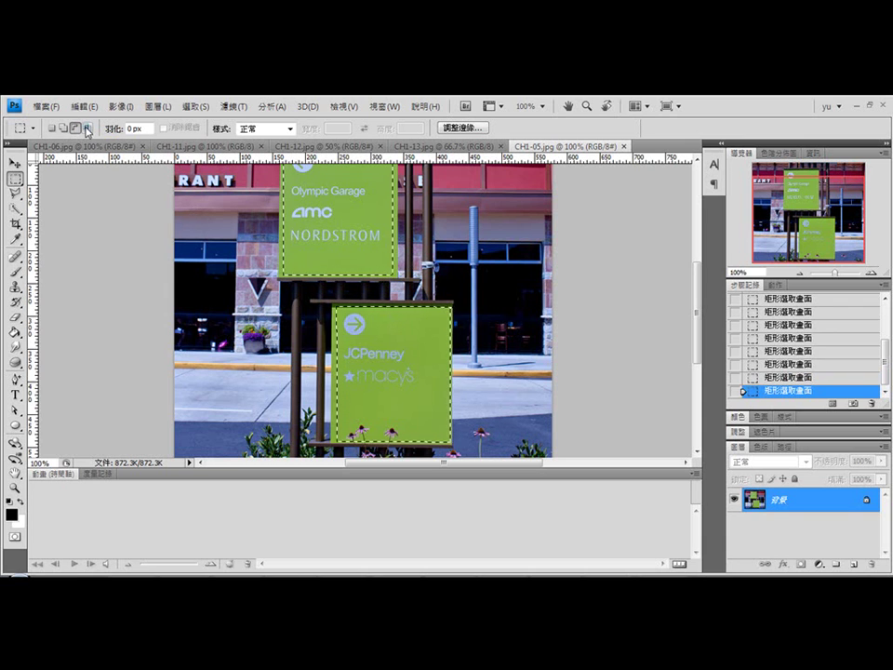
{"action": "left_click_drag", "start_coordinate": [333, 252], "coordinate": [378, 260]}
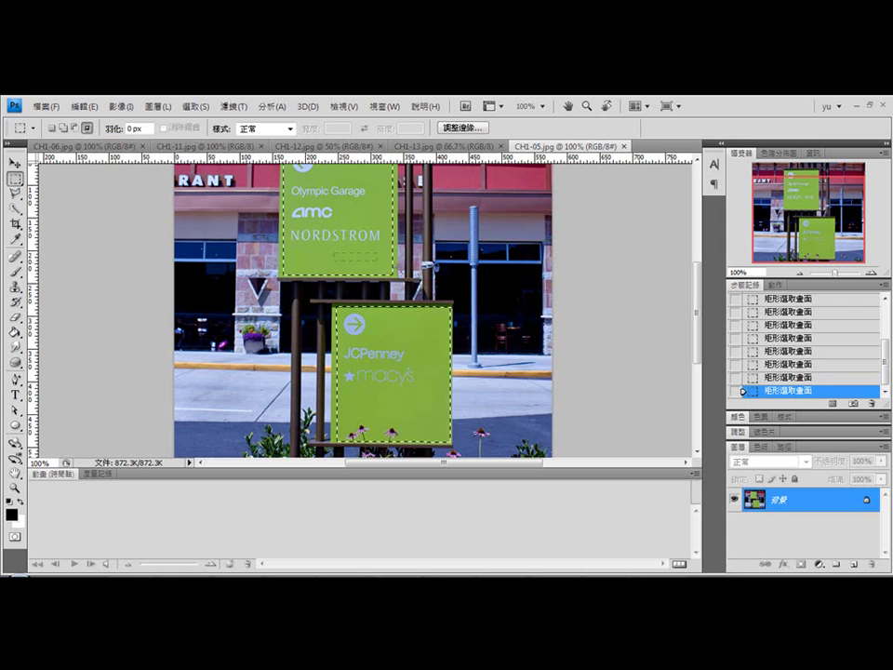
{"action": "left_click", "coordinate": [408, 331]}
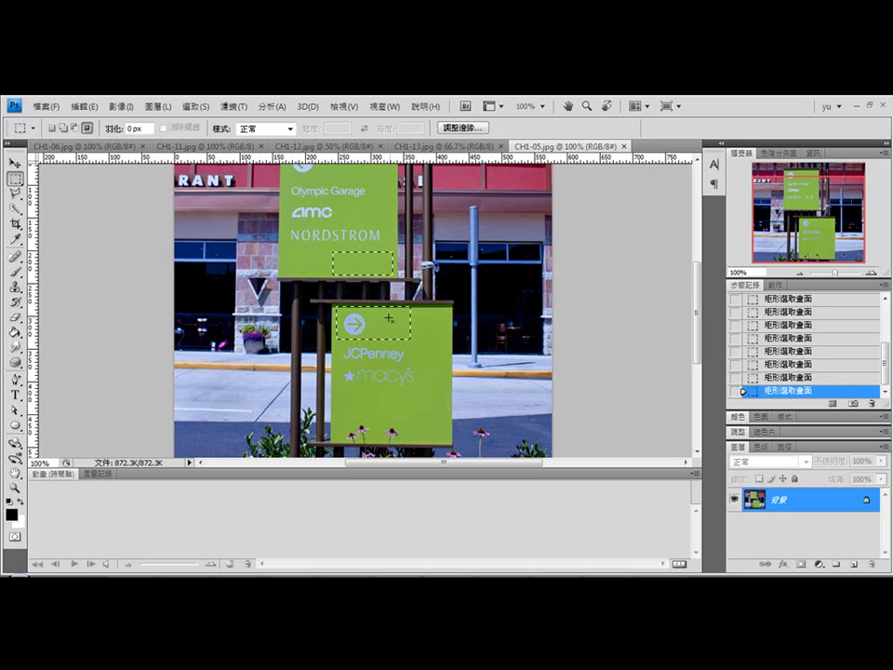
{"action": "left_click", "coordinate": [77, 147]}
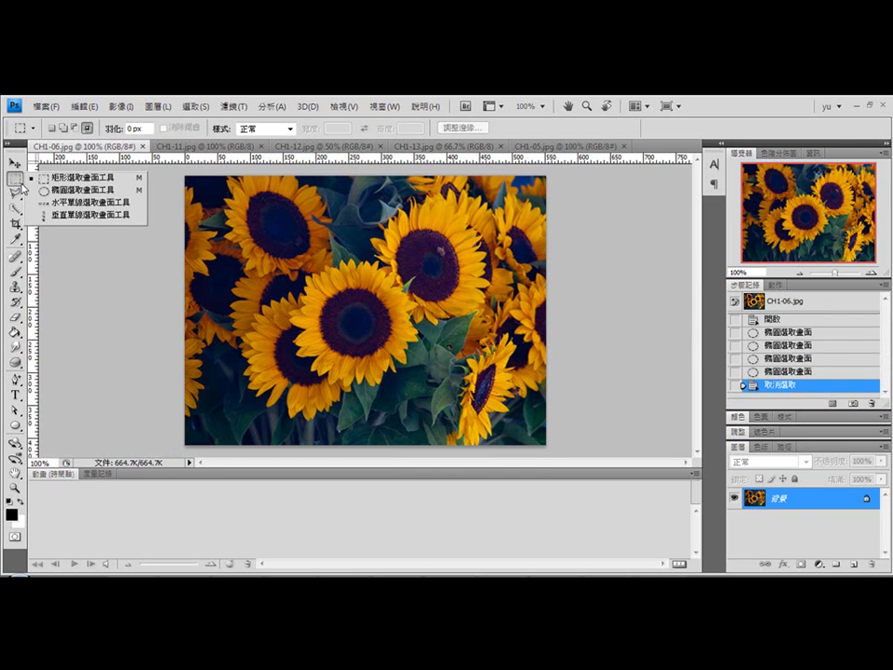
Draw an elliptical selection around the sunflower's dark centre, then switch to CH1-11.jpg.
{"action": "left_click_drag", "start_coordinate": [15, 179], "coordinate": [84, 187]}
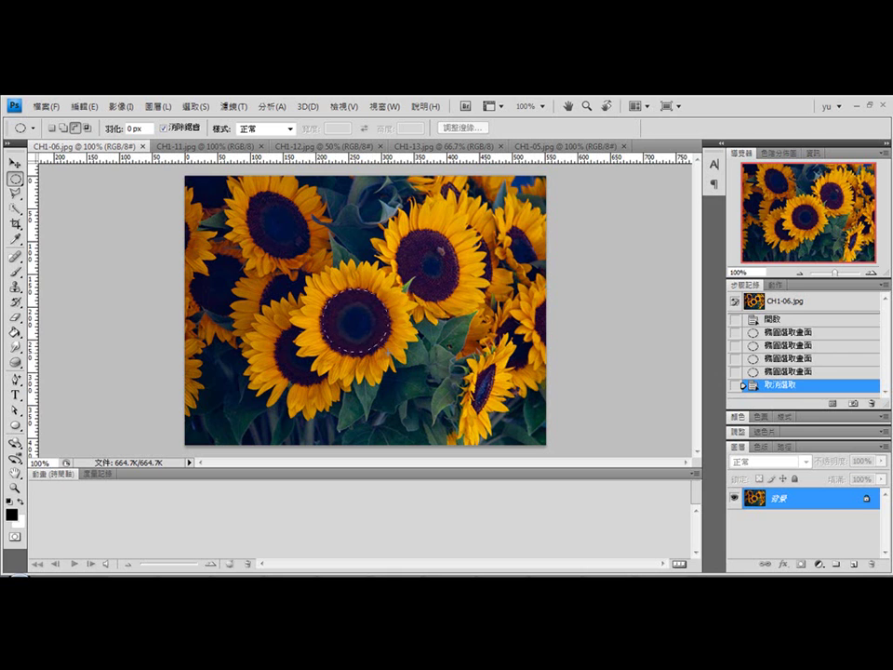
{"action": "left_click_drag", "start_coordinate": [321, 287], "coordinate": [393, 359]}
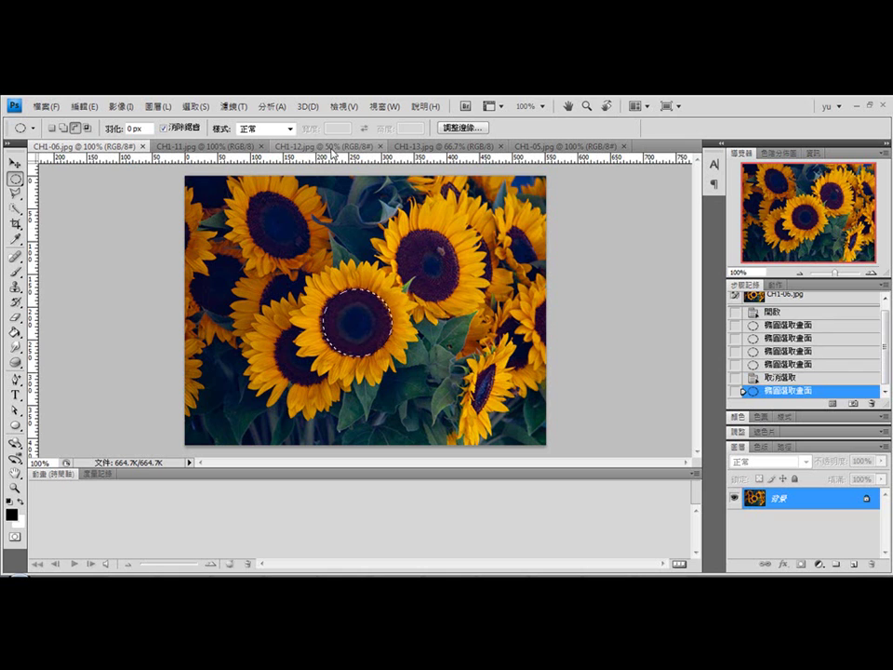
{"action": "left_click", "coordinate": [235, 152]}
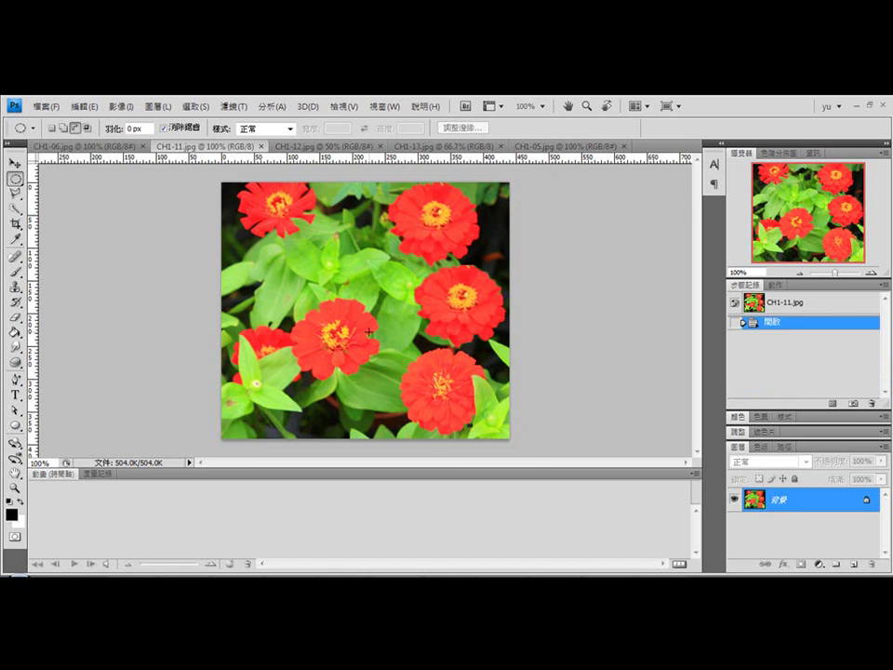
Try a Polygonal Lasso outline at 300% on the central red flower, then cancel it.
{"action": "left_click", "coordinate": [17, 208]}
{"action": "left_click", "coordinate": [16, 192]}
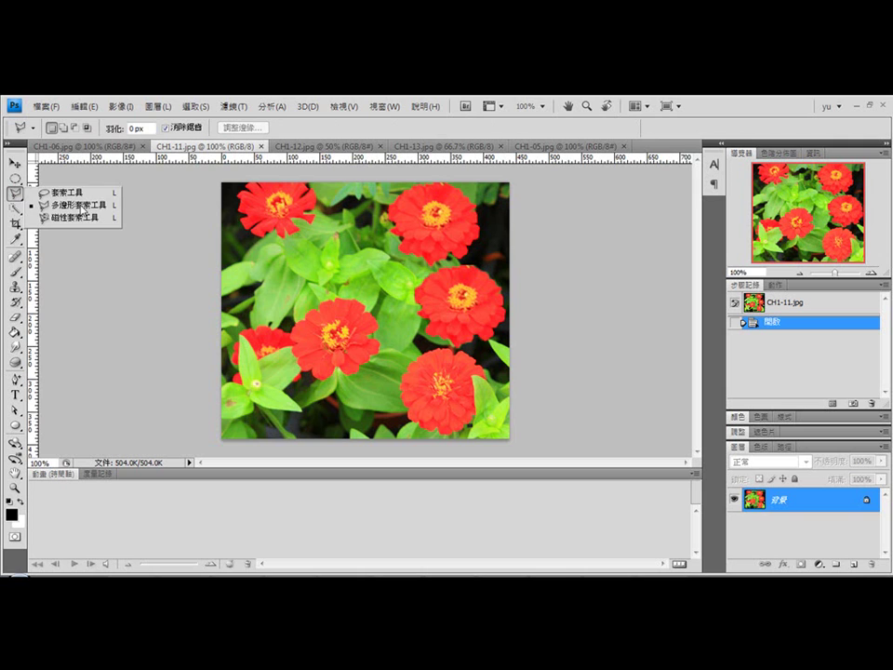
{"action": "left_click", "coordinate": [84, 205]}
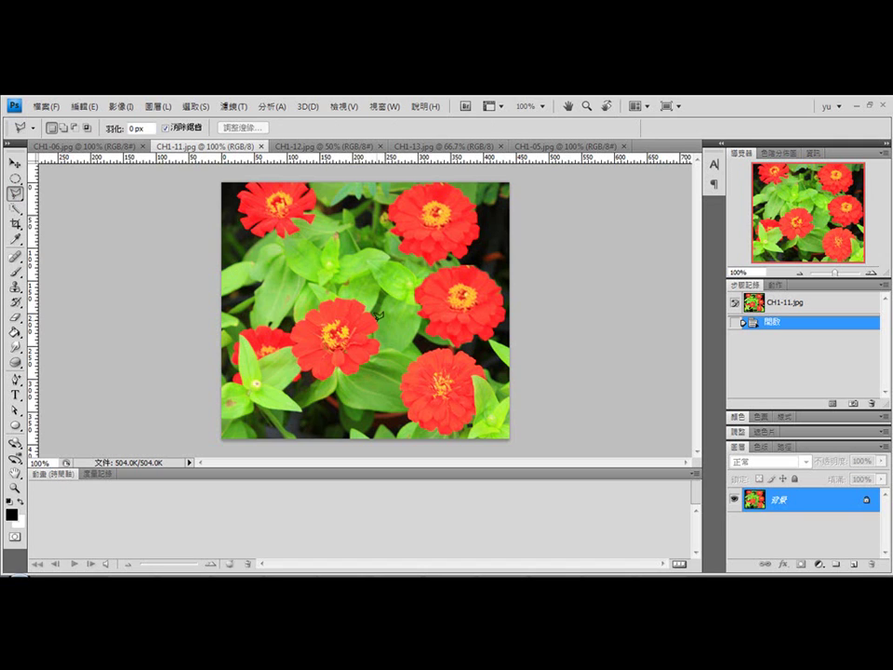
{"action": "left_click", "coordinate": [378, 334]}
{"action": "left_click", "coordinate": [877, 276]}
{"action": "left_click", "coordinate": [878, 276]}
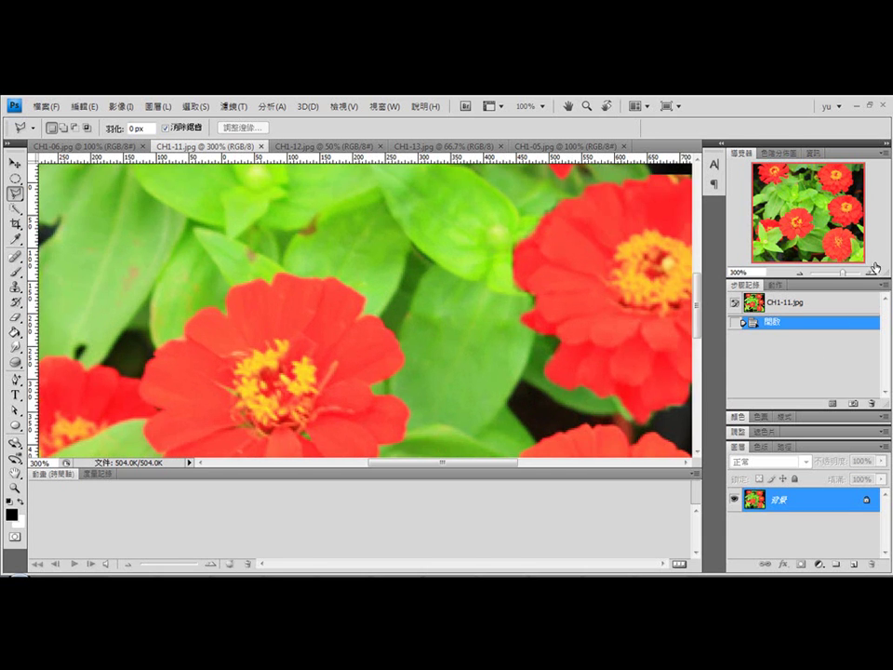
{"action": "left_click_drag", "start_coordinate": [839, 223], "coordinate": [832, 229]}
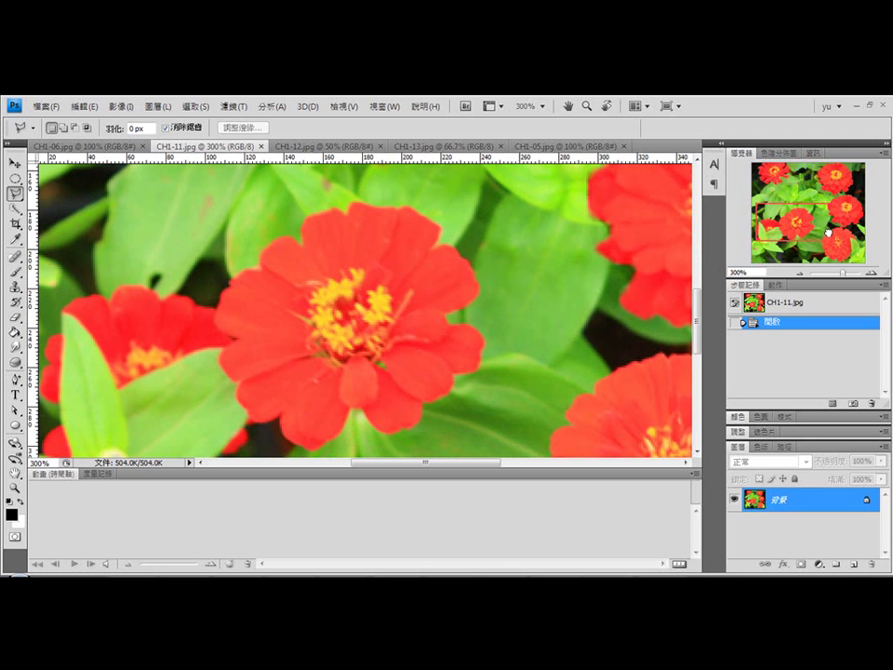
{"action": "left_click", "coordinate": [354, 200]}
{"action": "key", "text": "Escape"}
Trace the flower's upper-right petals with the freehand Lasso, then deselect.
{"action": "right_click", "coordinate": [18, 194]}
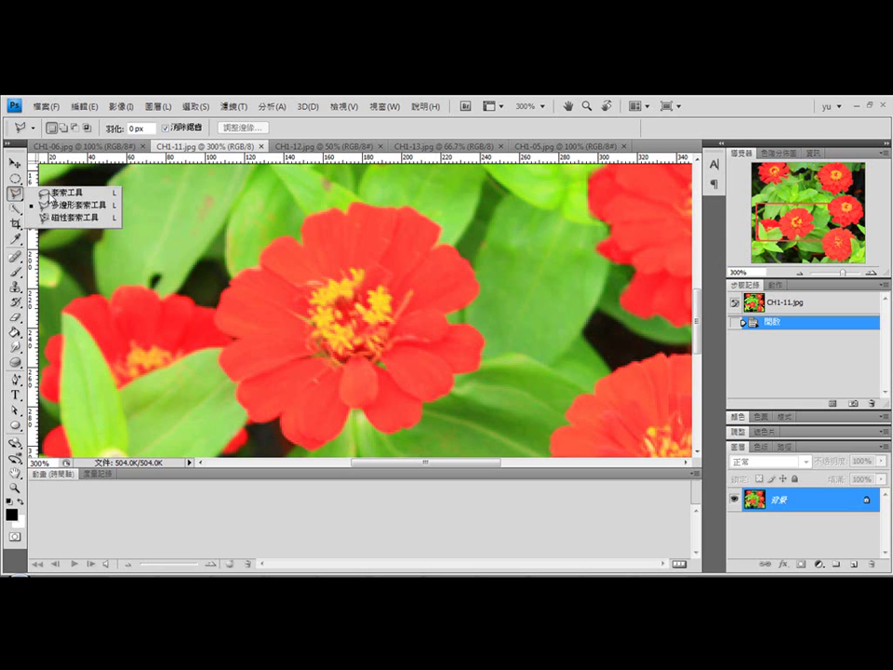
{"action": "left_click", "coordinate": [46, 193]}
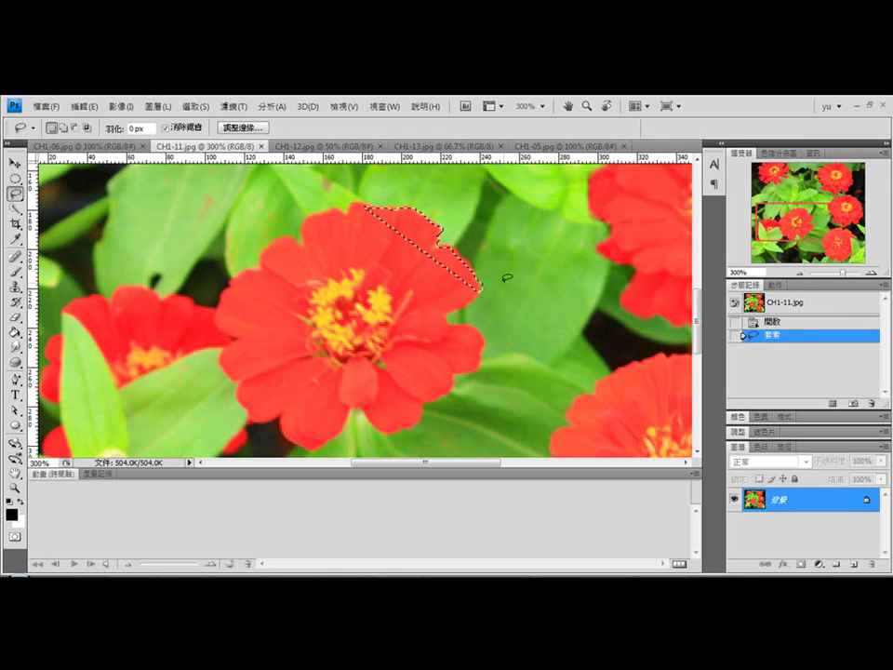
{"action": "key", "text": "ctrl+d"}
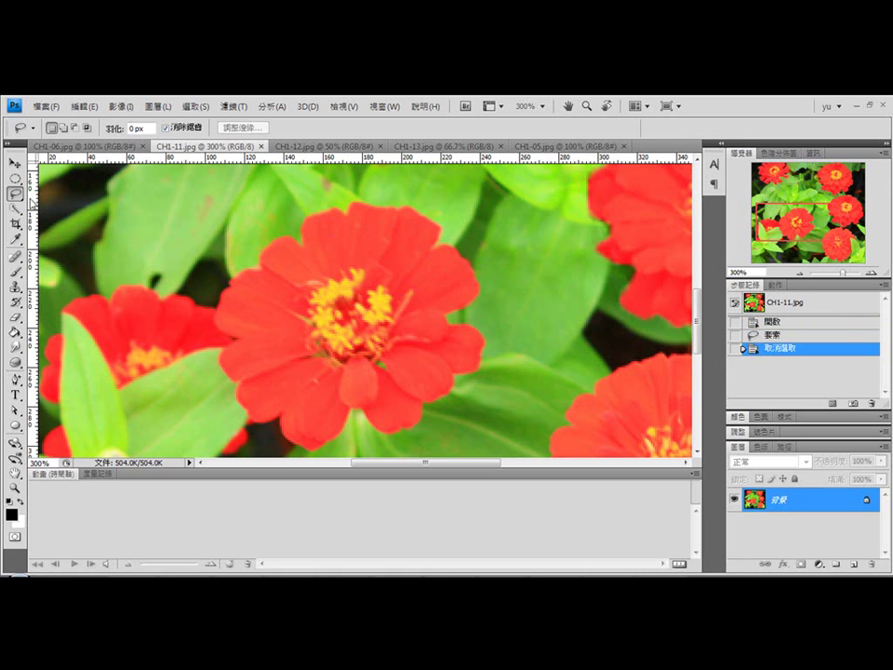
{"action": "left_click", "coordinate": [19, 196]}
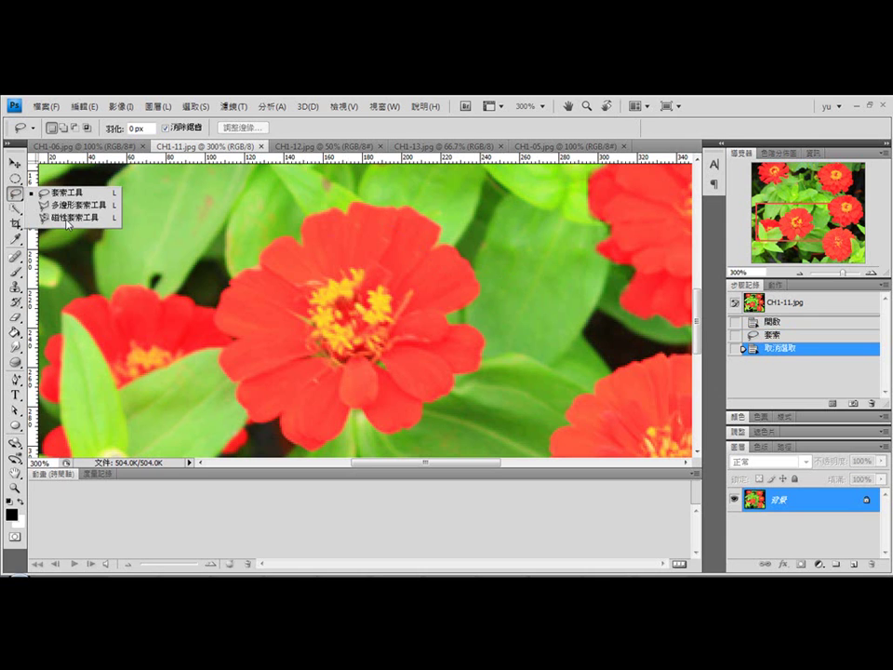
{"action": "left_click", "coordinate": [68, 218]}
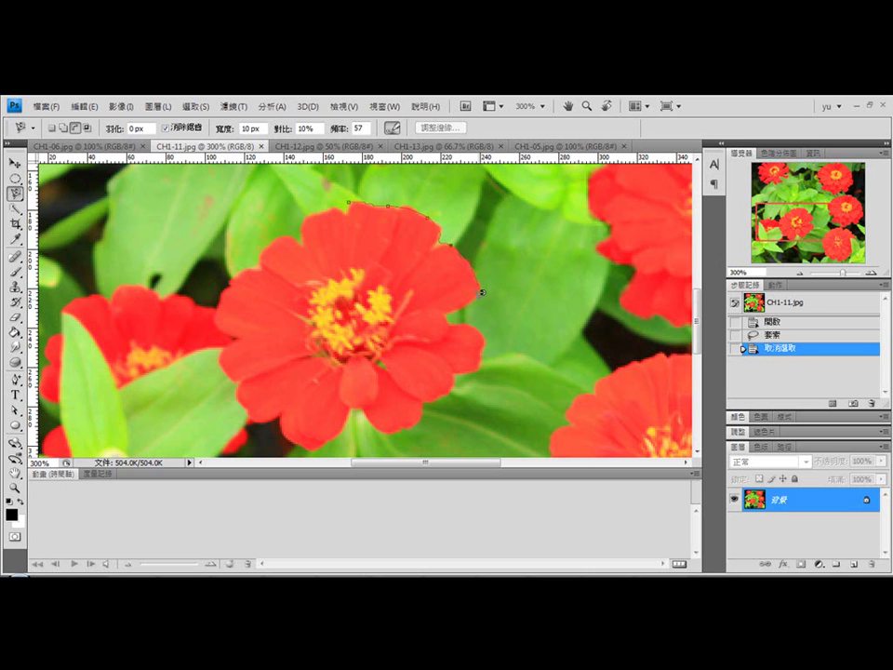
{"action": "key", "text": "Escape"}
{"action": "left_click", "coordinate": [15, 207]}
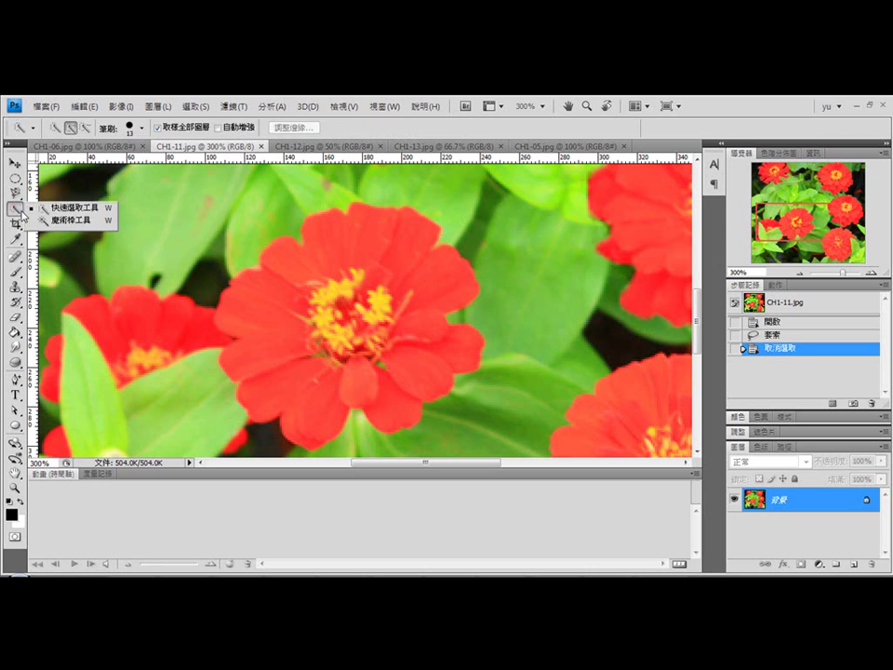
{"action": "left_click", "coordinate": [46, 208]}
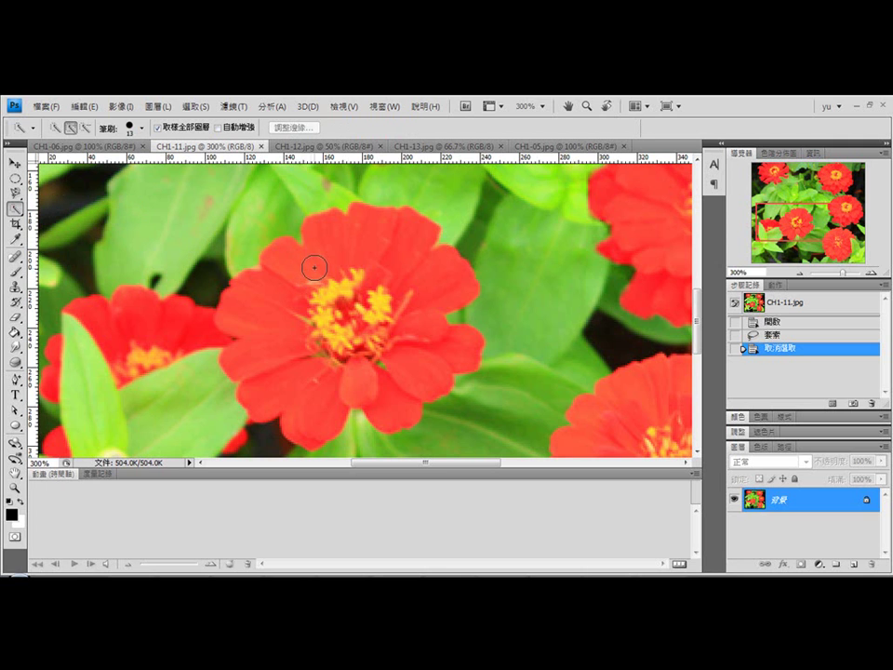
Quick-select the whole central red flower, excluding leaves, and zoom out to 200%.
{"action": "mouse_move", "coordinate": [374, 246]}
{"action": "left_mouse_down"}
{"action": "mouse_move", "coordinate": [413, 291]}
{"action": "mouse_move", "coordinate": [410, 313]}
{"action": "mouse_move", "coordinate": [279, 299]}
{"action": "mouse_move", "coordinate": [277, 323]}
{"action": "mouse_move", "coordinate": [319, 295]}
{"action": "left_mouse_up"}
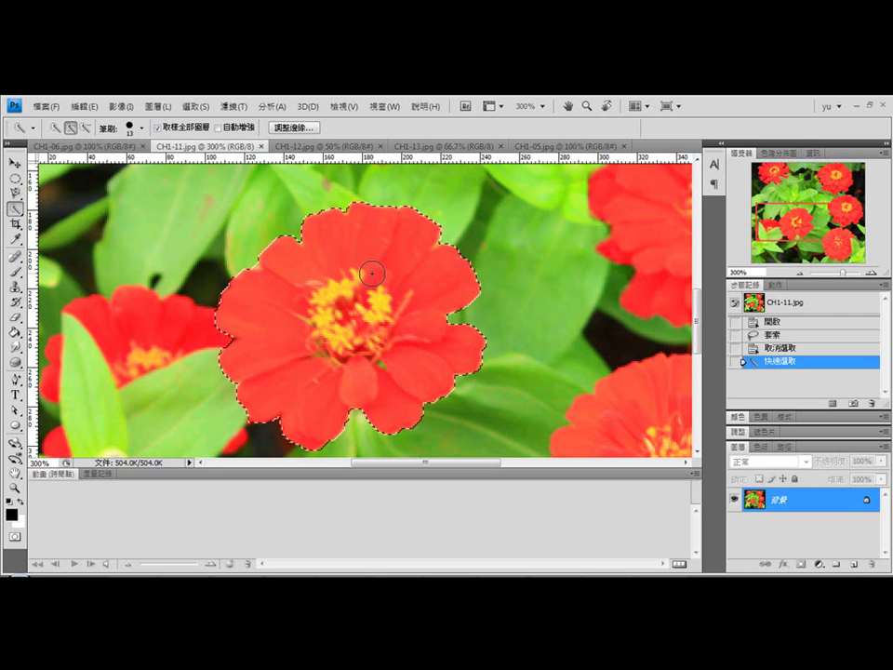
{"action": "left_click", "coordinate": [802, 275]}
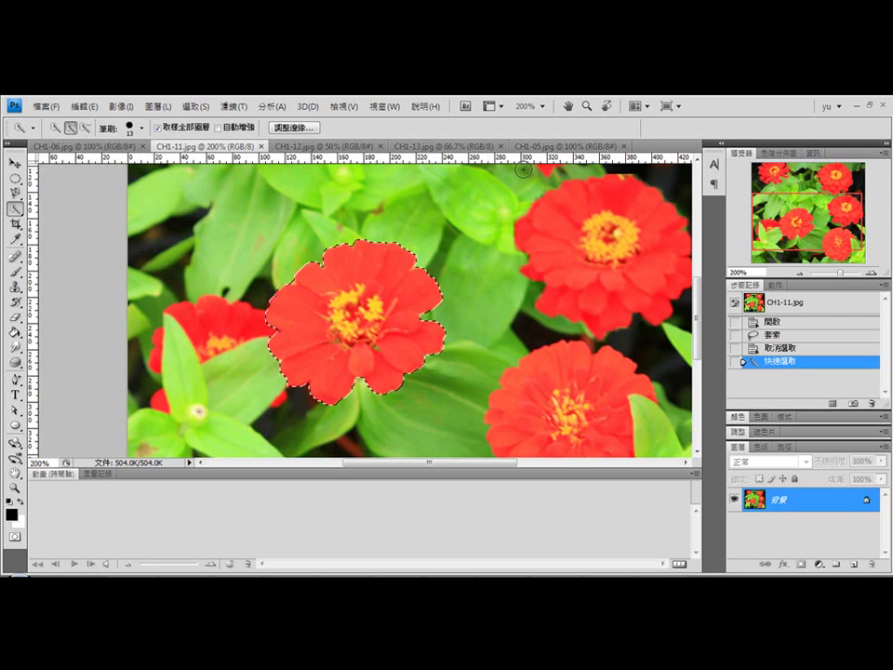
In CH1-05.jpg, quick-select the lower JCPenney and upper Olympic Garage signs, then show CH1-12.jpg.
{"action": "left_click", "coordinate": [545, 147]}
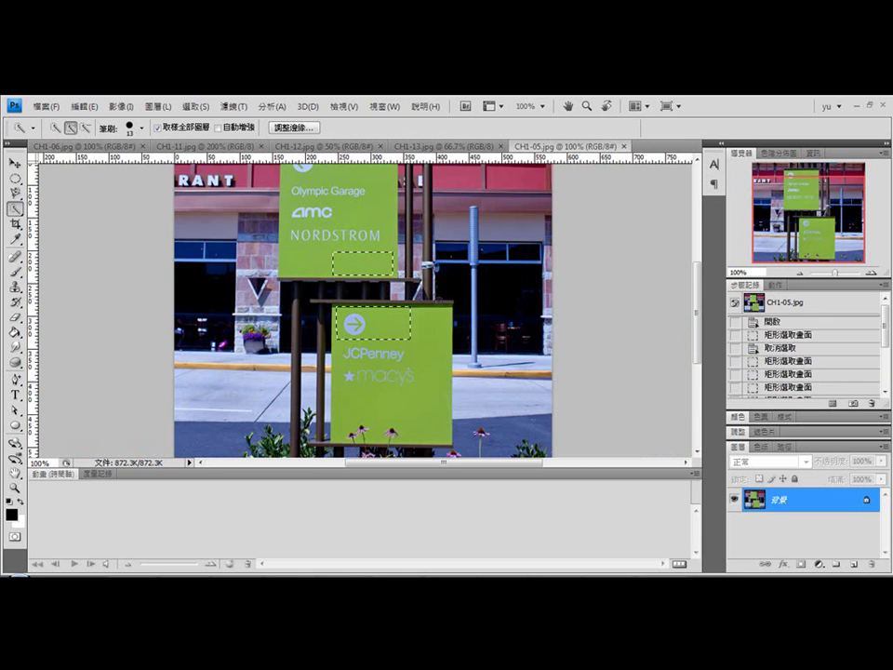
{"action": "left_click_drag", "start_coordinate": [431, 334], "coordinate": [351, 323]}
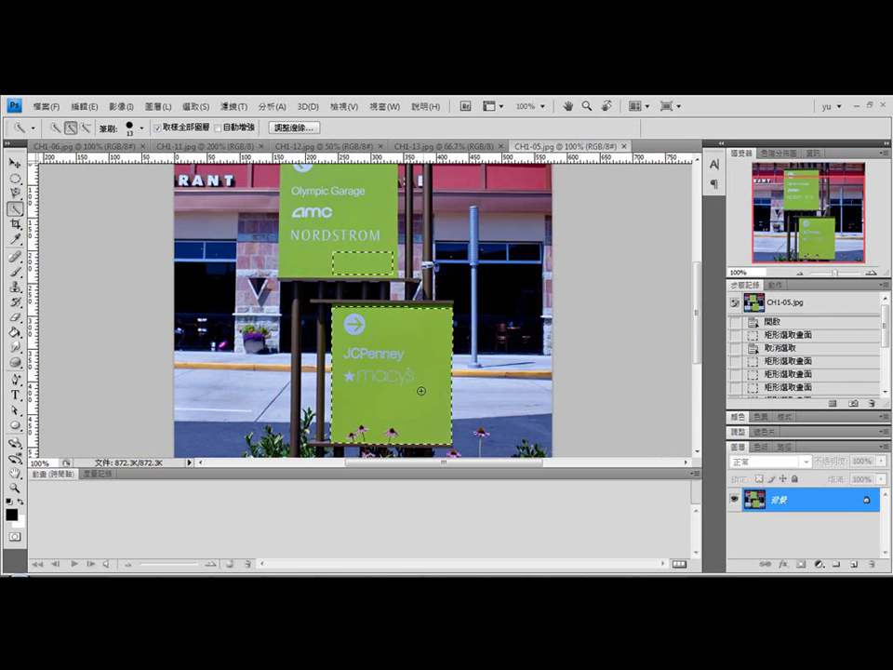
{"action": "left_click_drag", "start_coordinate": [345, 276], "coordinate": [346, 216]}
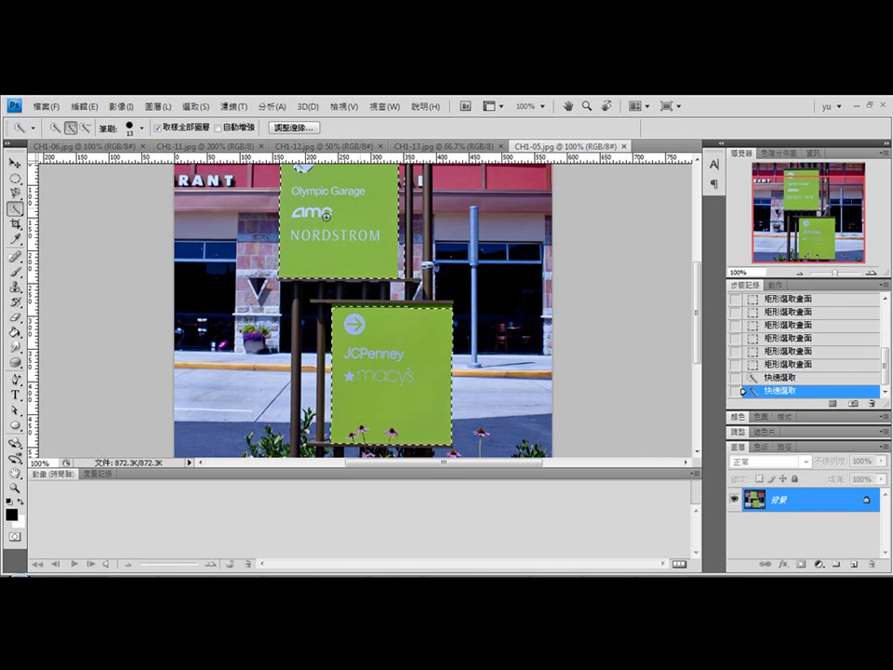
{"action": "left_click", "coordinate": [291, 147]}
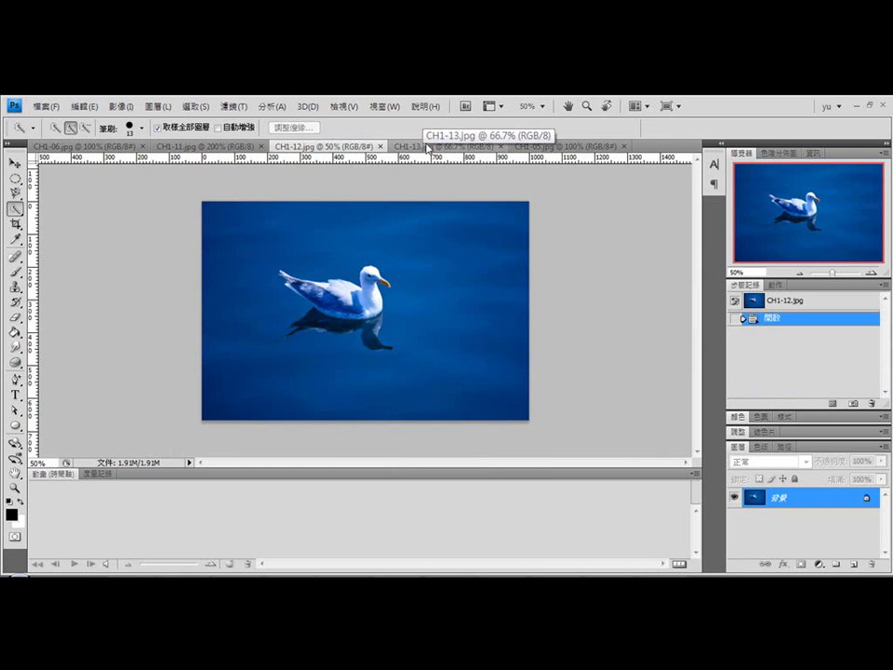
In CH1-11.jpg, use the Magic Wand at tolerance 50 to add the upper-right red flower.
{"action": "left_click", "coordinate": [209, 149]}
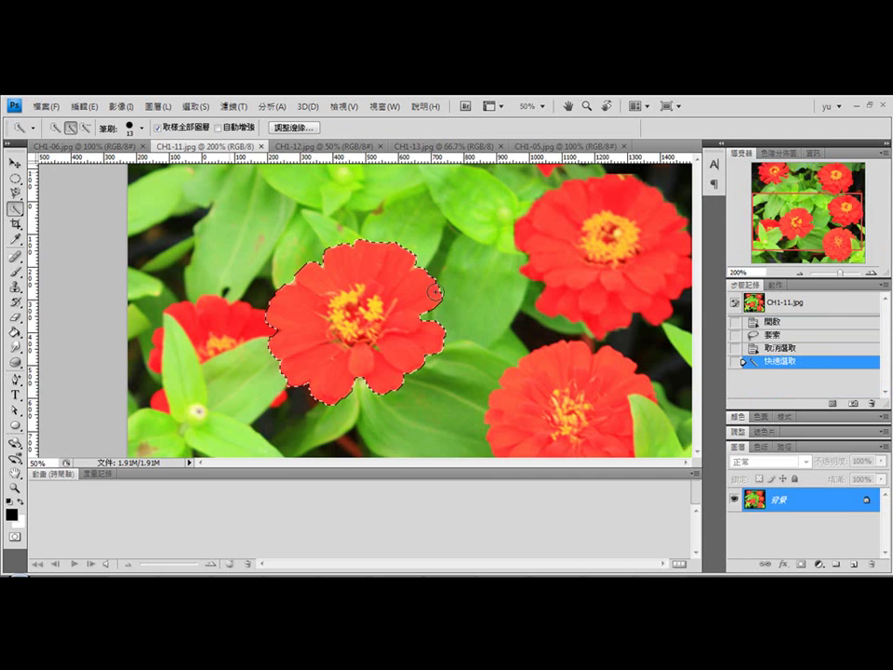
{"action": "right_click", "coordinate": [16, 208]}
{"action": "left_click", "coordinate": [52, 223]}
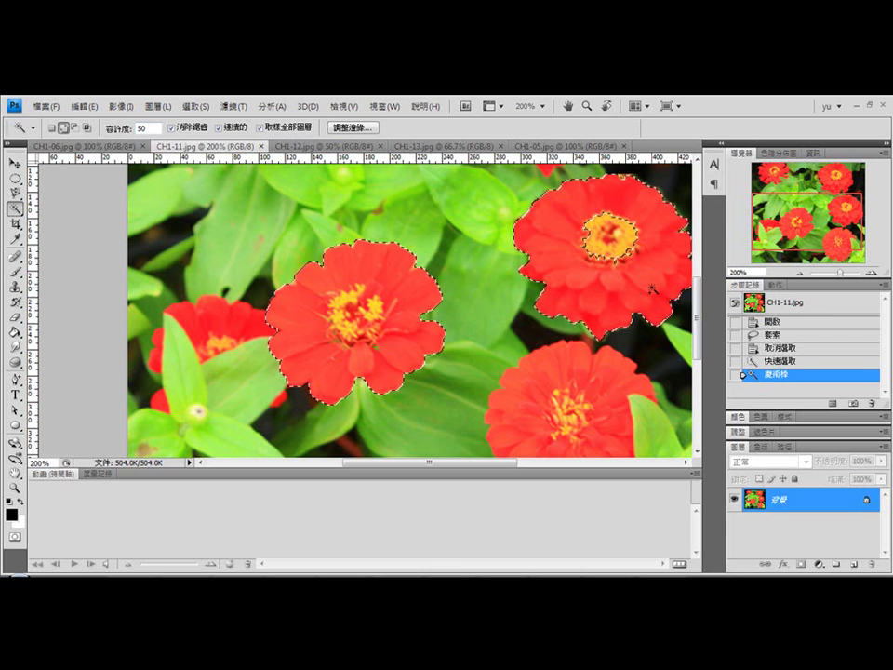
{"action": "left_click", "coordinate": [798, 273]}
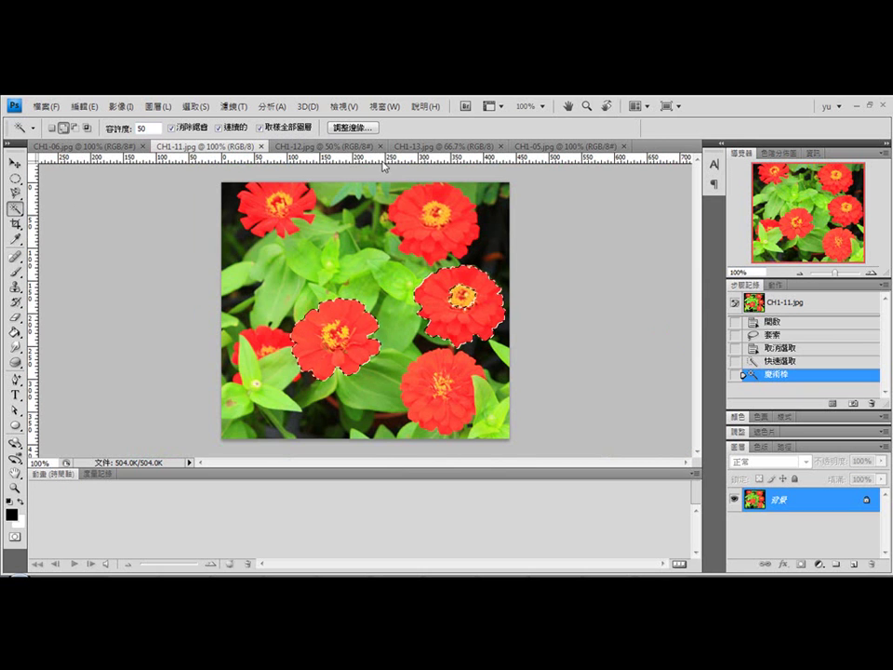
On CH1-13.jpg at 100% zoom, select a single long left-side dahlia petal with the Magic Wand.
{"action": "left_click", "coordinate": [434, 151]}
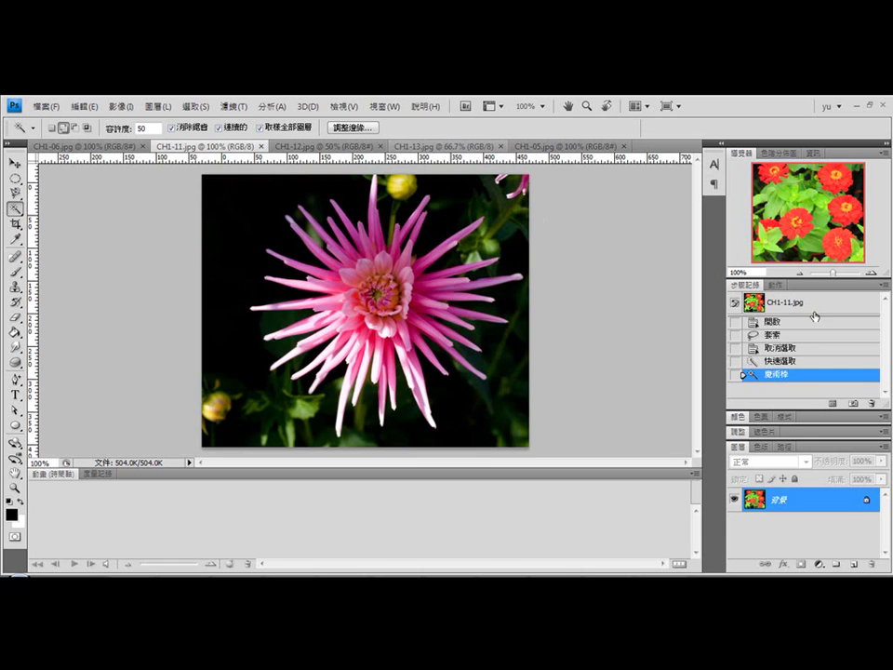
{"action": "left_click", "coordinate": [873, 273]}
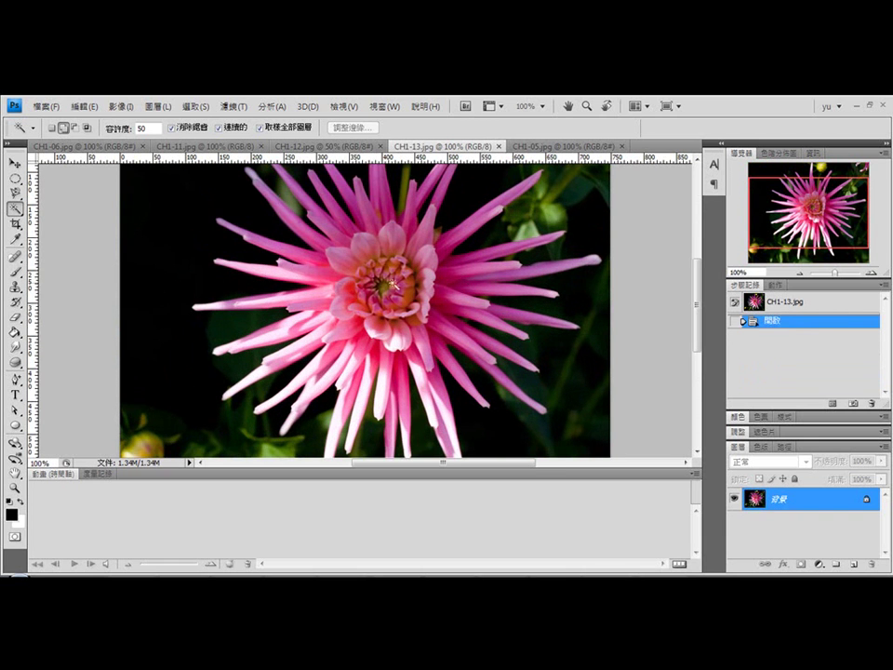
{"action": "left_click", "coordinate": [281, 300]}
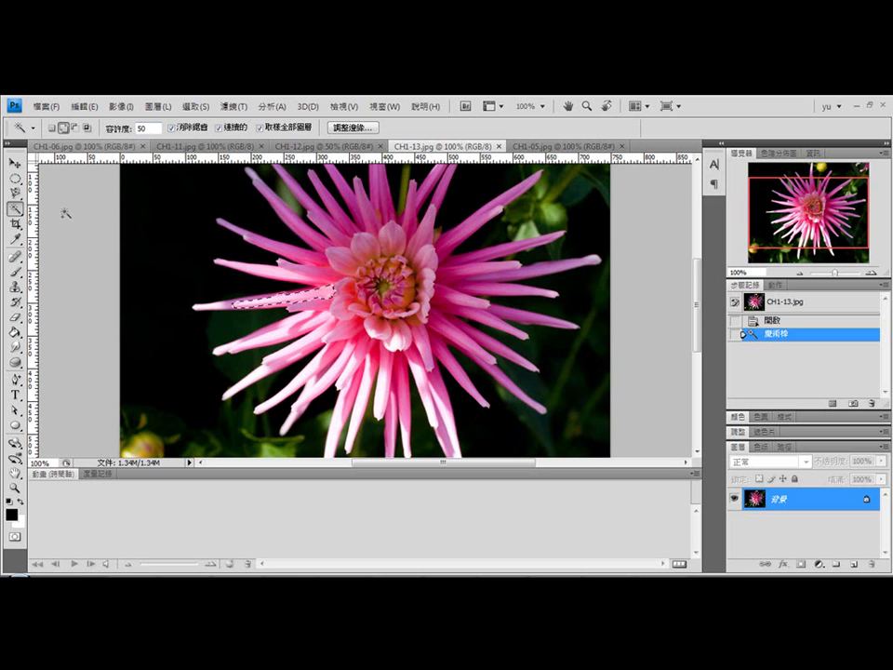
{"action": "right_click", "coordinate": [16, 216]}
{"action": "left_click", "coordinate": [58, 207]}
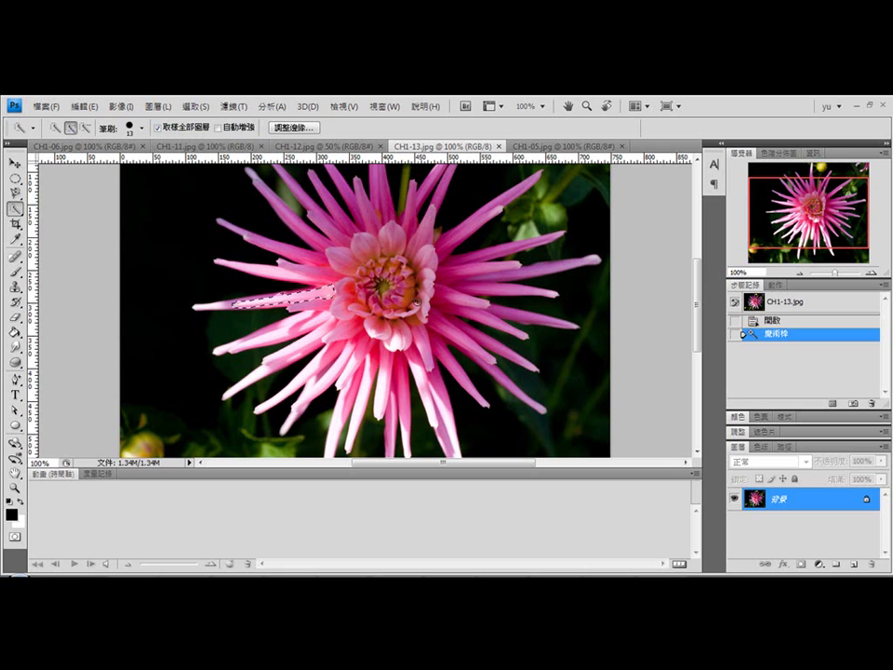
Paint Quick Selection over the dahlia's central, upper, right and lower petals at 66.67% zoom.
{"action": "mouse_move", "coordinate": [409, 304]}
{"action": "left_mouse_down"}
{"action": "mouse_move", "coordinate": [369, 294]}
{"action": "mouse_move", "coordinate": [434, 317]}
{"action": "mouse_move", "coordinate": [350, 349]}
{"action": "mouse_move", "coordinate": [339, 248]}
{"action": "left_mouse_up"}
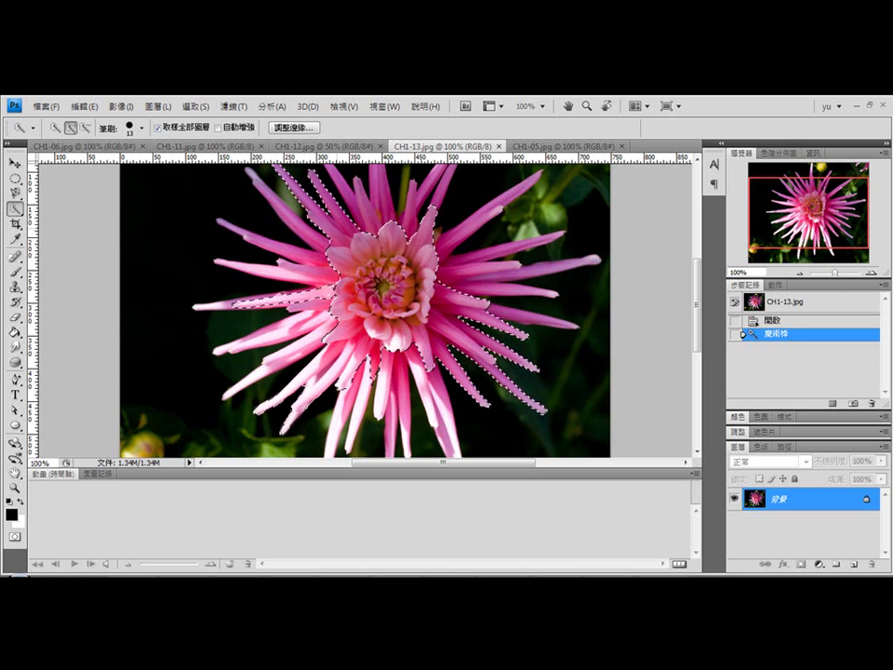
{"action": "left_click_drag", "start_coordinate": [339, 248], "coordinate": [284, 182]}
{"action": "left_click", "coordinate": [798, 273]}
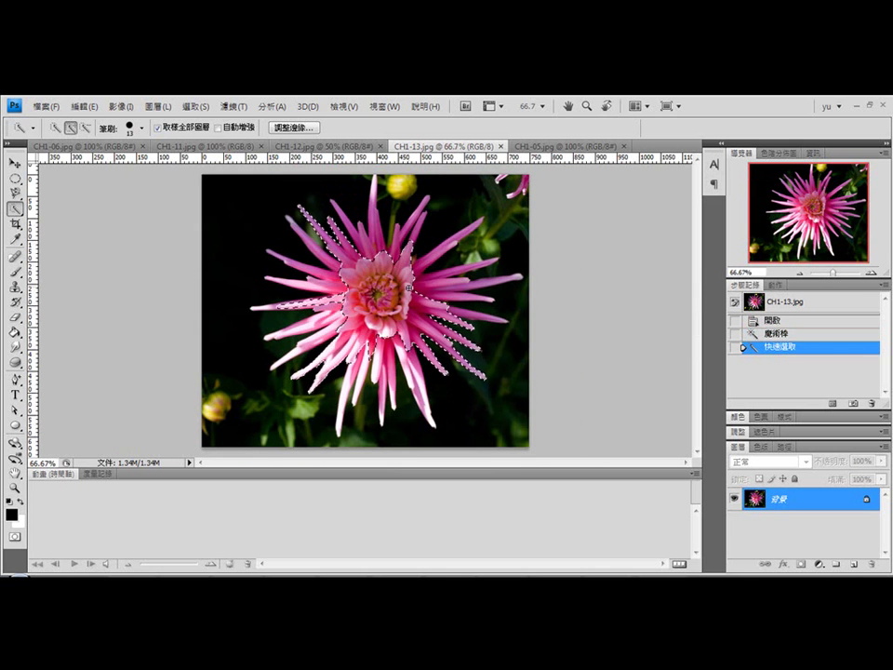
{"action": "left_click_drag", "start_coordinate": [408, 288], "coordinate": [438, 268]}
{"action": "left_click", "coordinate": [428, 261]}
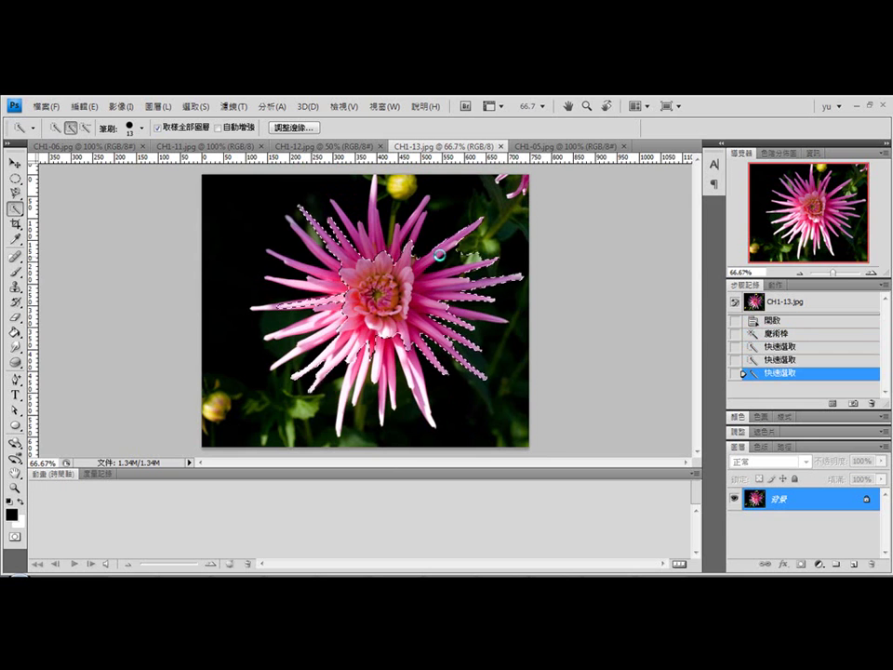
{"action": "left_click_drag", "start_coordinate": [433, 259], "coordinate": [479, 224]}
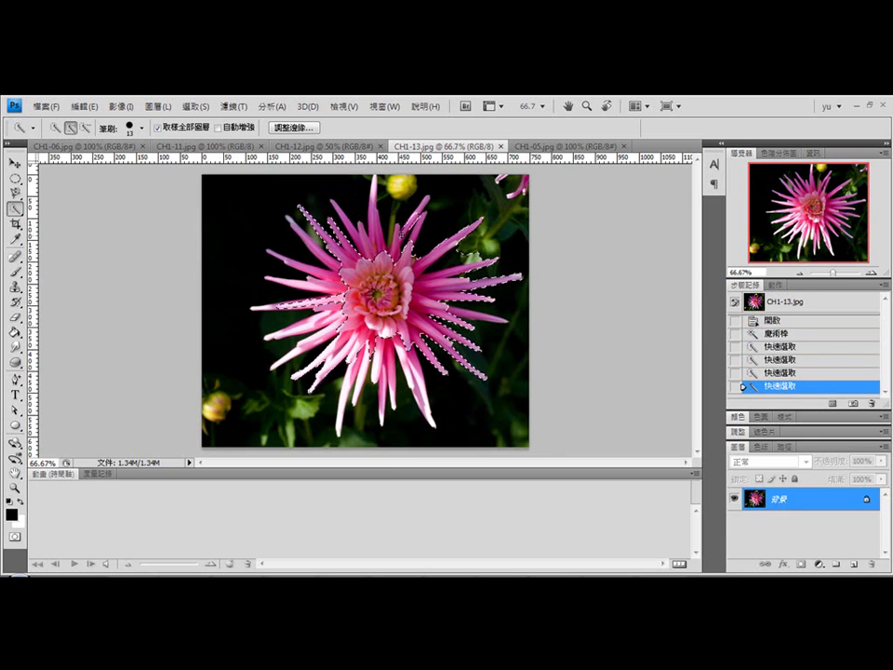
{"action": "left_click_drag", "start_coordinate": [402, 237], "coordinate": [389, 226]}
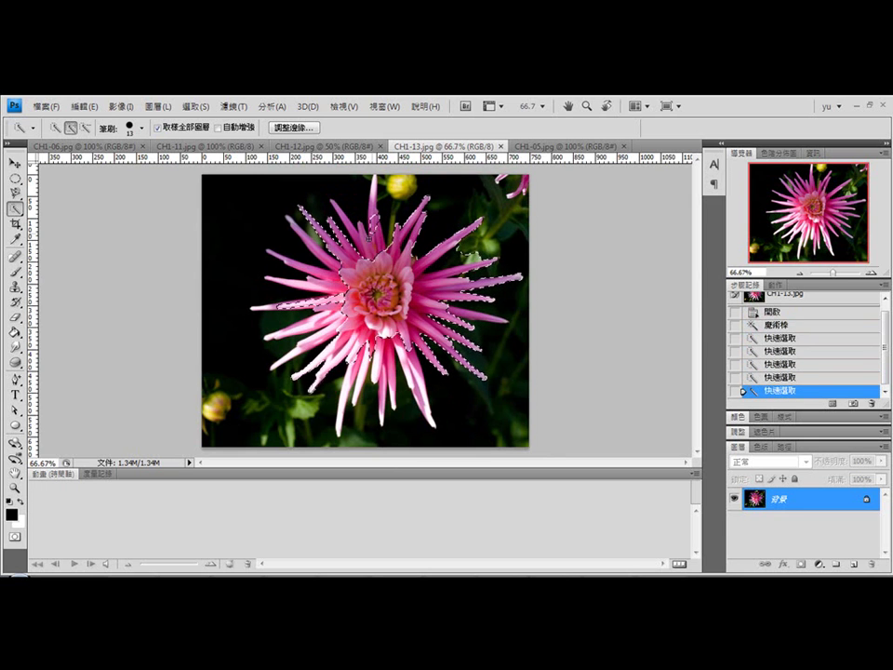
{"action": "left_click", "coordinate": [370, 236]}
{"action": "left_click_drag", "start_coordinate": [296, 235], "coordinate": [330, 283]}
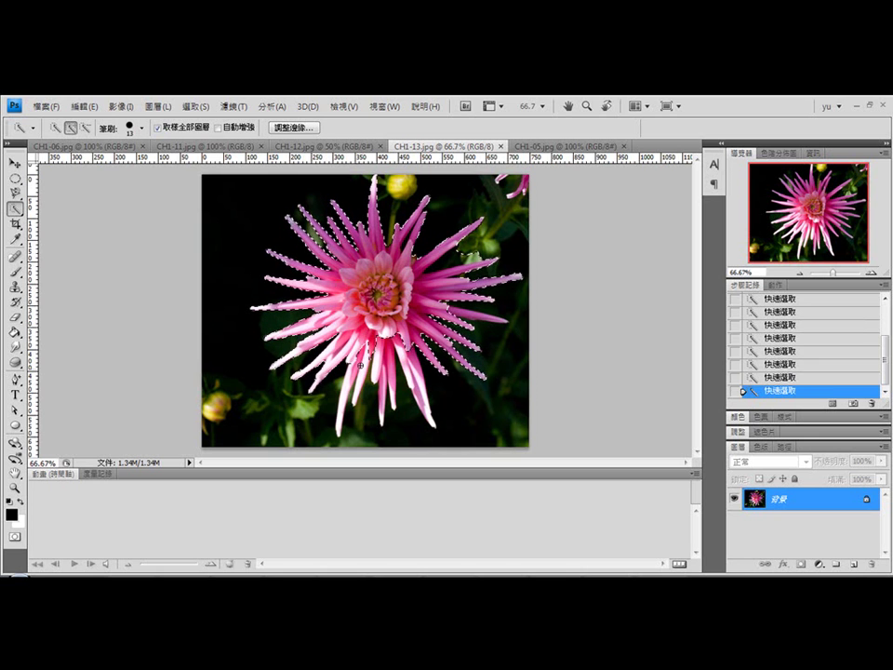
{"action": "left_click_drag", "start_coordinate": [360, 367], "coordinate": [345, 397]}
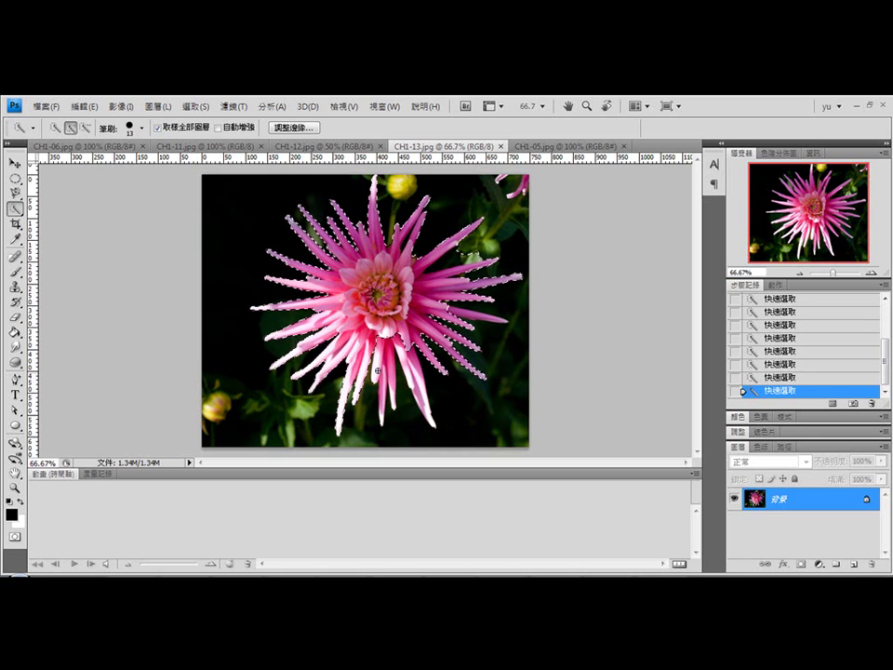
{"action": "left_click_drag", "start_coordinate": [379, 365], "coordinate": [392, 370]}
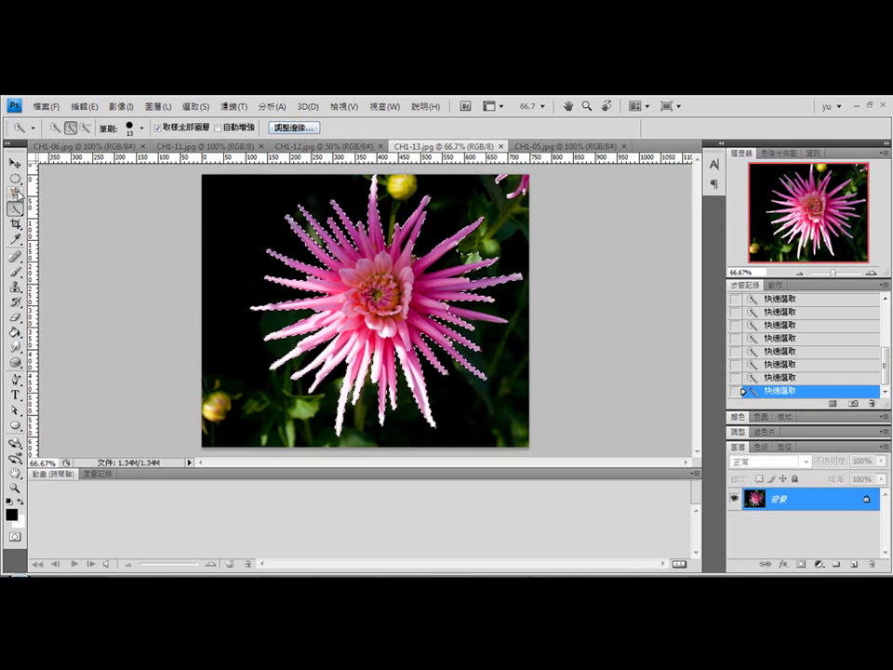
{"action": "left_click", "coordinate": [291, 129]}
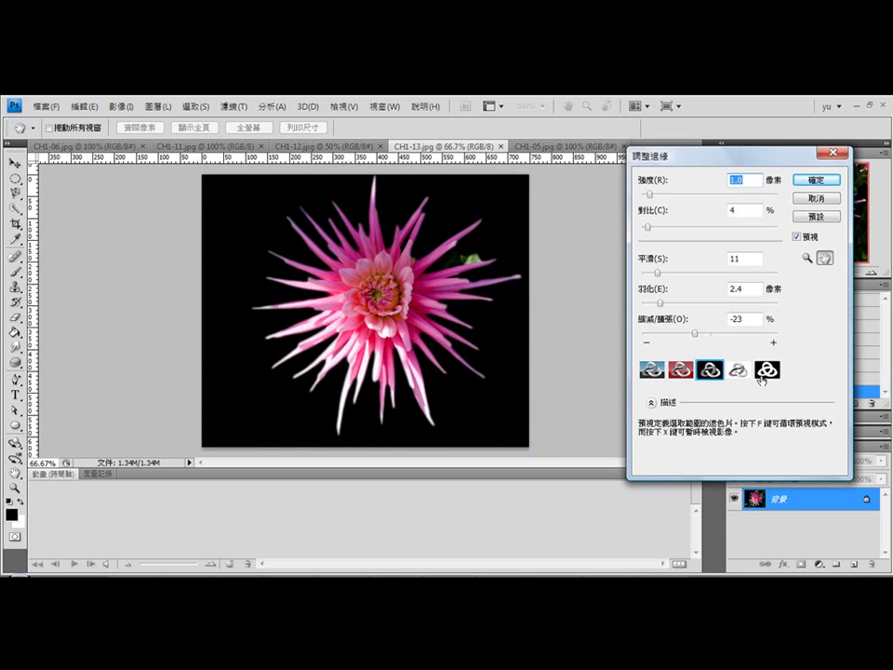
{"action": "left_click", "coordinate": [766, 372]}
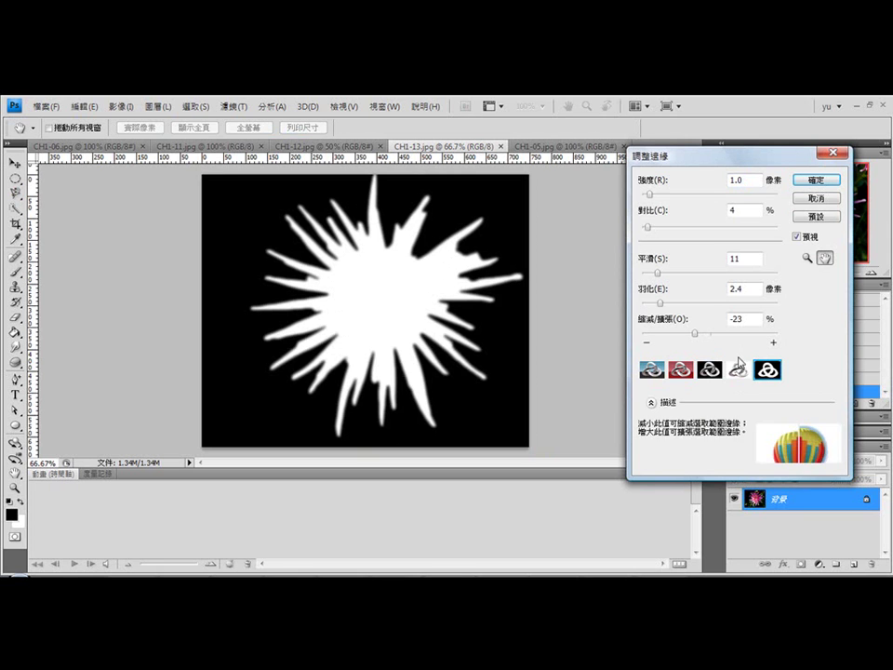
{"action": "left_click", "coordinate": [739, 370]}
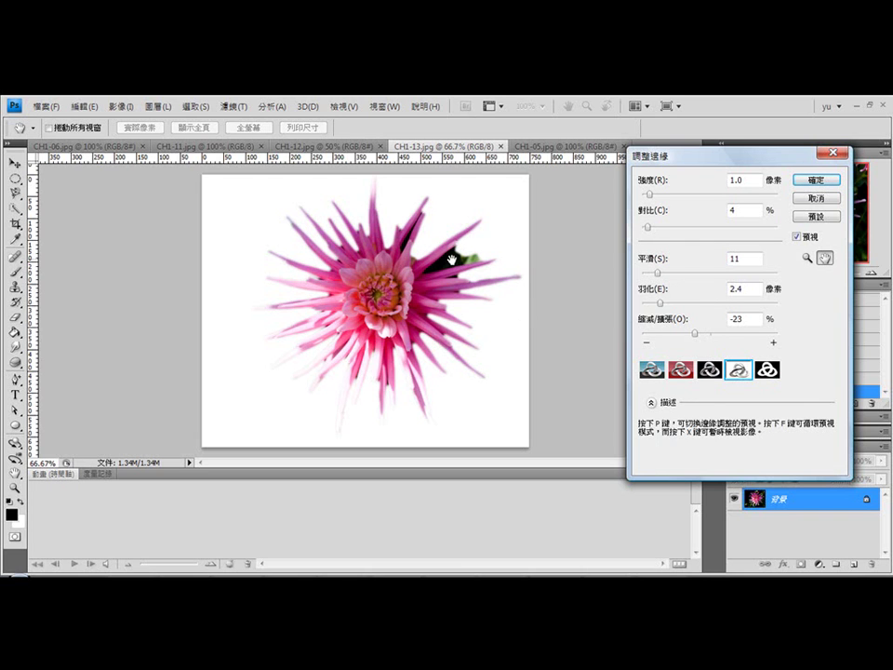
{"action": "left_click", "coordinate": [815, 199]}
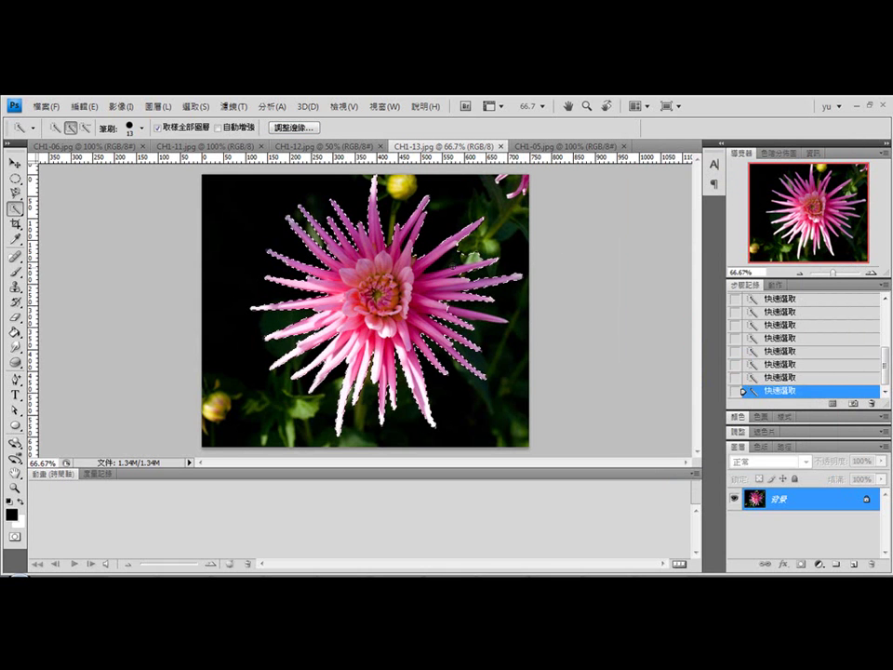
Set Quick Selection to Subtract mode and reopen Refine Edge for the dahlia selection.
{"action": "left_click", "coordinate": [86, 128]}
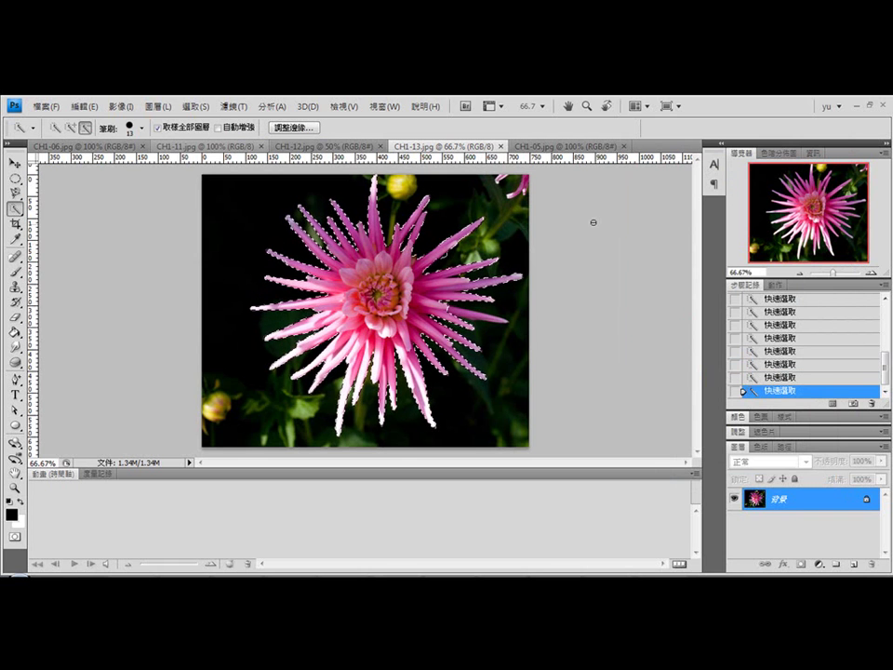
{"action": "left_click", "coordinate": [293, 126]}
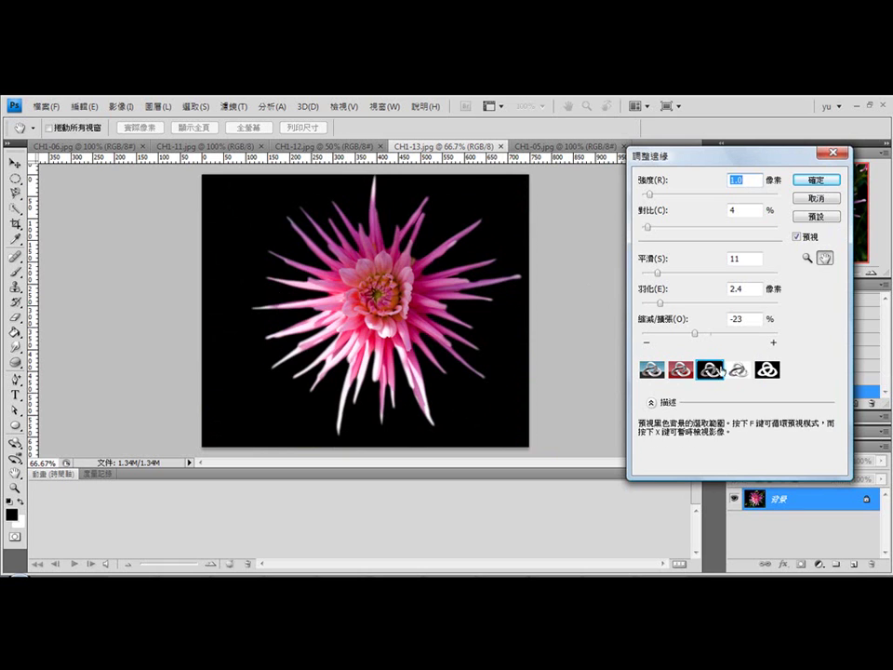
Compare the Refine Edge previews: on white, mask, on black, red overlay and marching ants.
{"action": "left_click", "coordinate": [738, 370]}
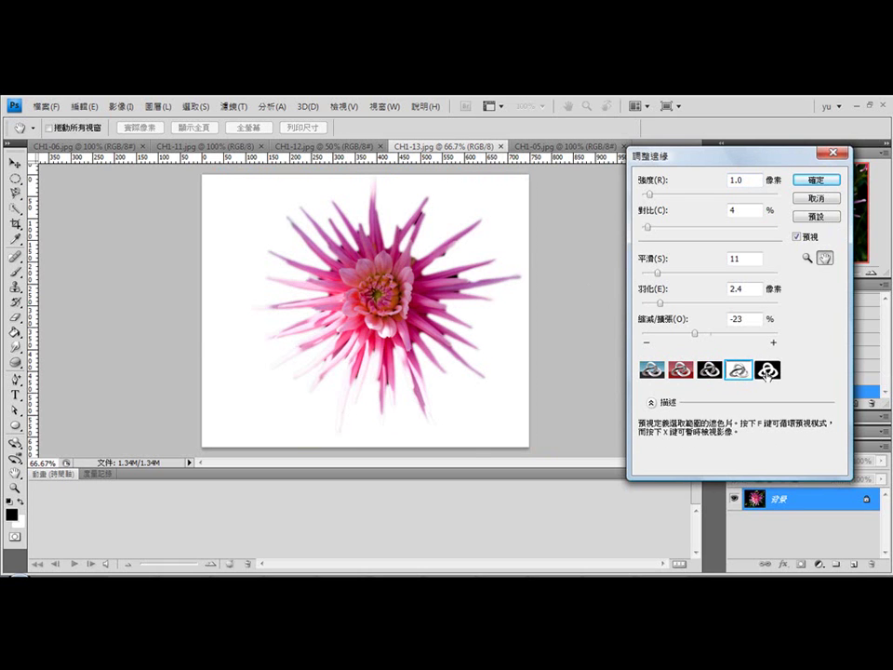
{"action": "key", "text": "f"}
{"action": "left_click", "coordinate": [709, 369]}
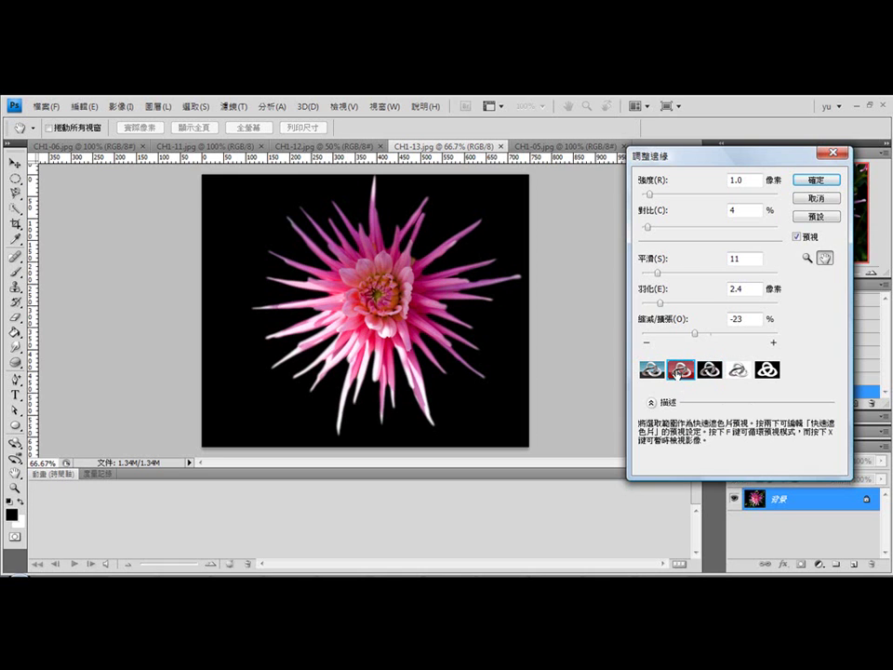
{"action": "left_click", "coordinate": [678, 370]}
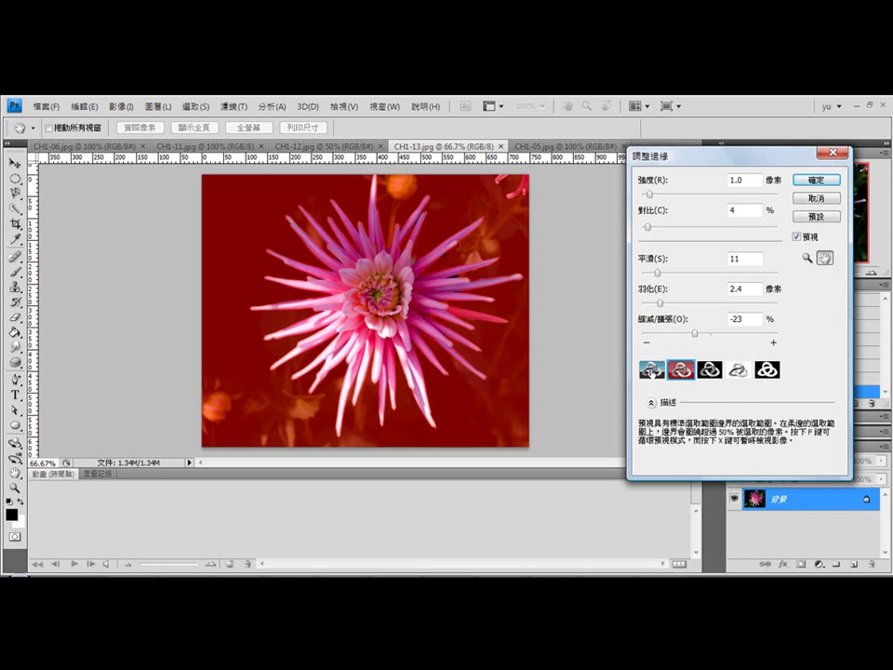
{"action": "left_click", "coordinate": [653, 370]}
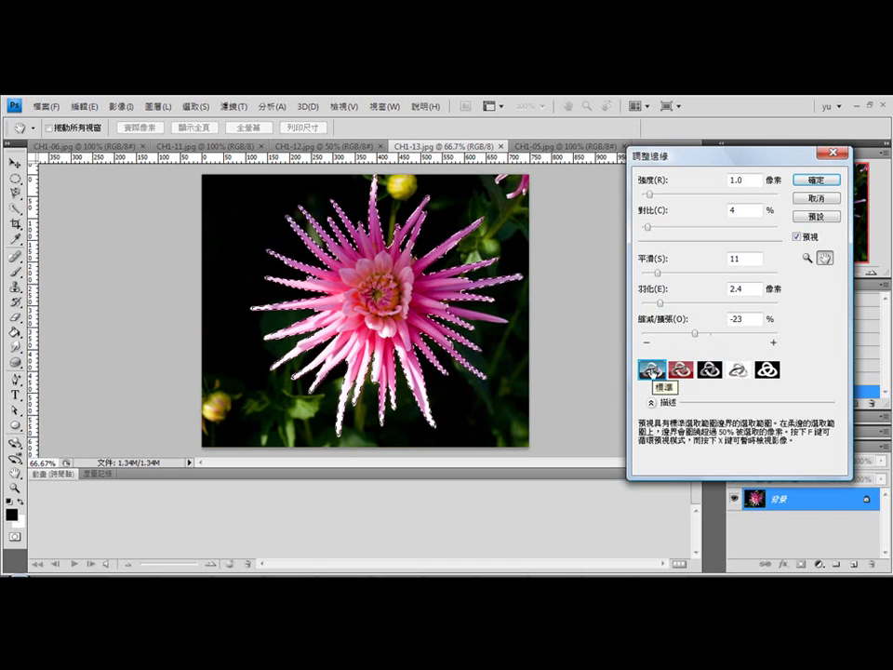
{"action": "left_click", "coordinate": [710, 370]}
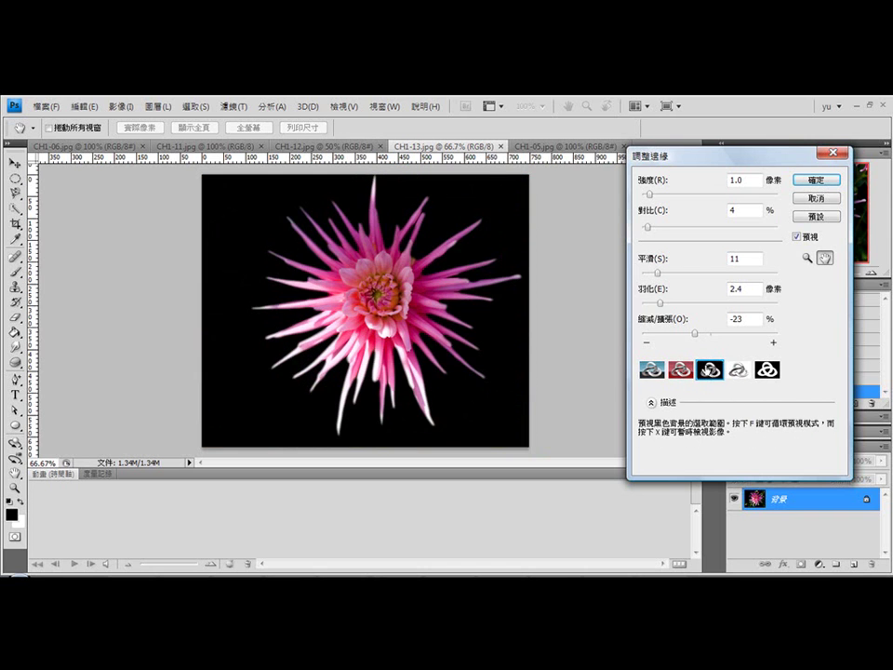
{"action": "left_click", "coordinate": [738, 370]}
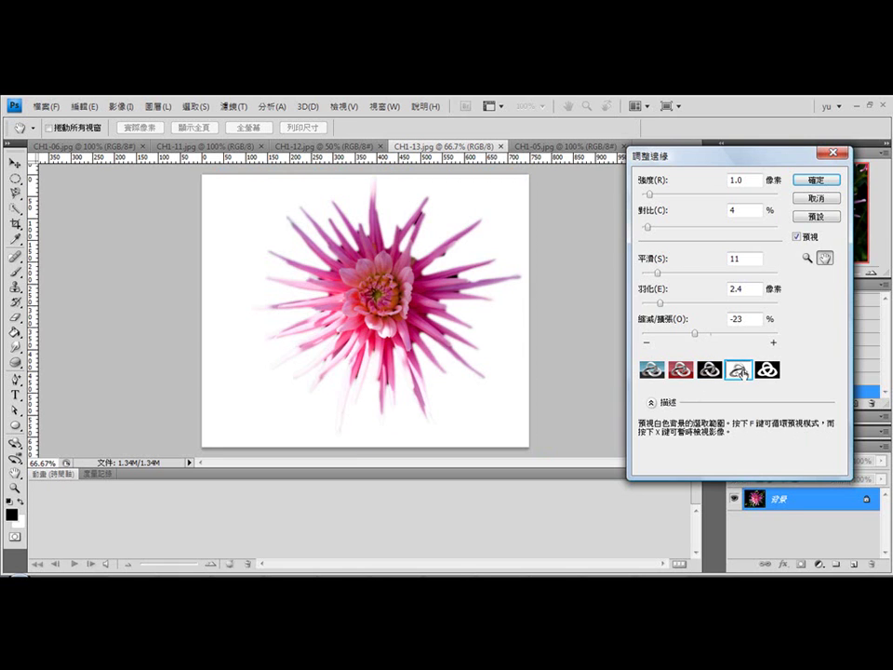
Apply Refine Edge with radius 1.9 px and contrast 8%, then switch to seagull photo CH1-12.jpg.
{"action": "left_click", "coordinate": [657, 197]}
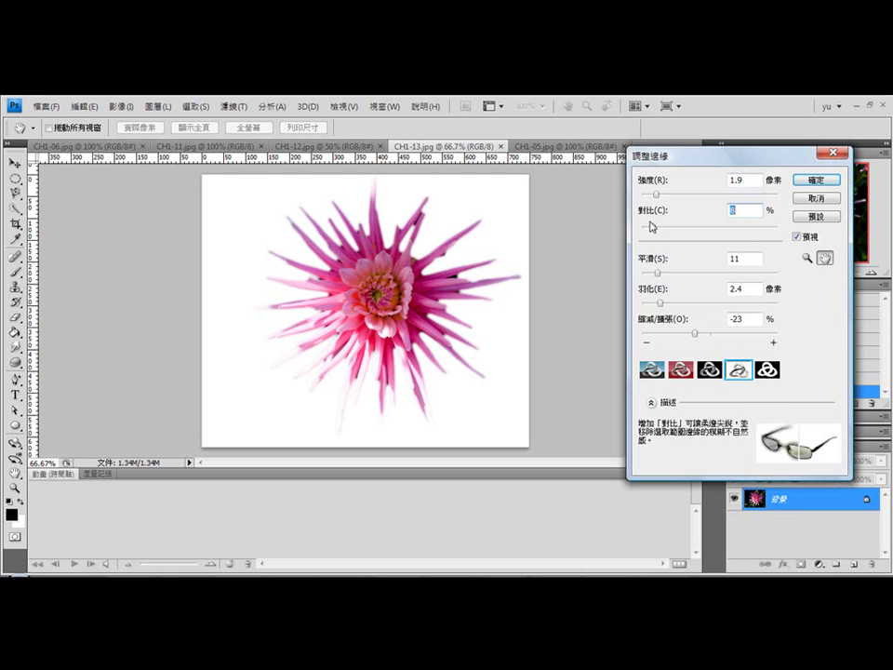
{"action": "left_click", "coordinate": [820, 199]}
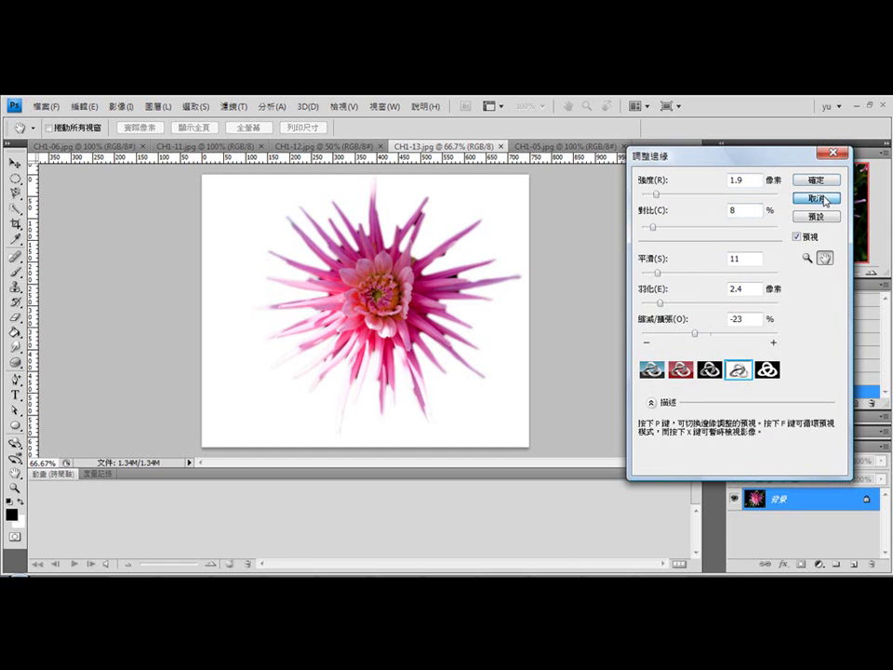
{"action": "left_click", "coordinate": [826, 184]}
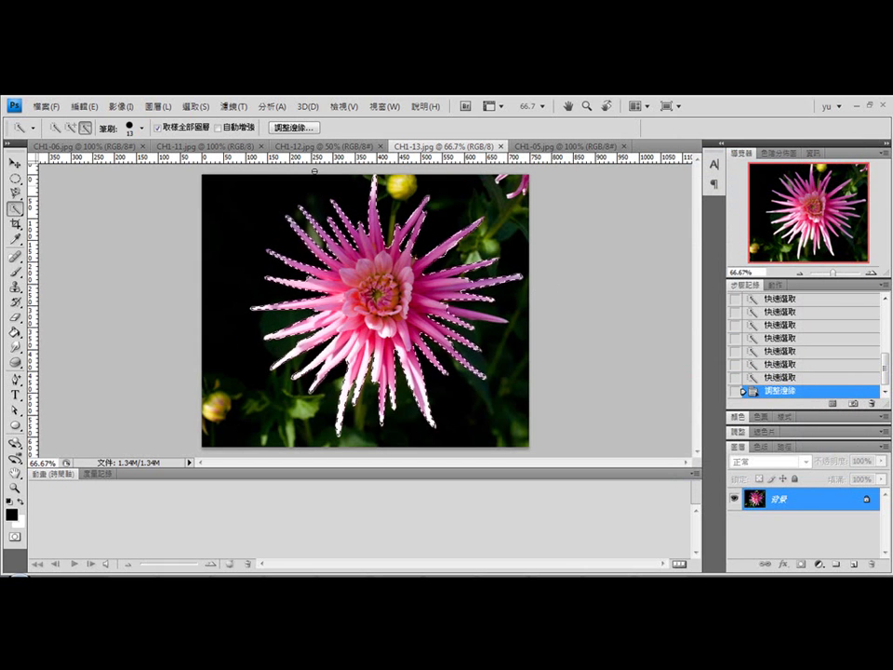
{"action": "left_click", "coordinate": [310, 149]}
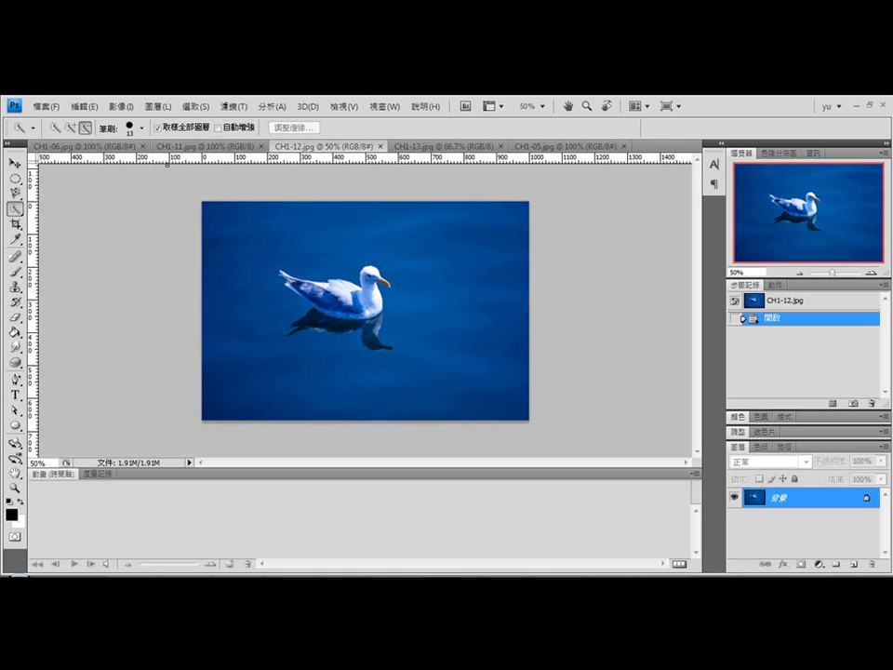
Select the blue water around the seagull with Quick Selection, then choose Select Inverse.
{"action": "left_click", "coordinate": [70, 128]}
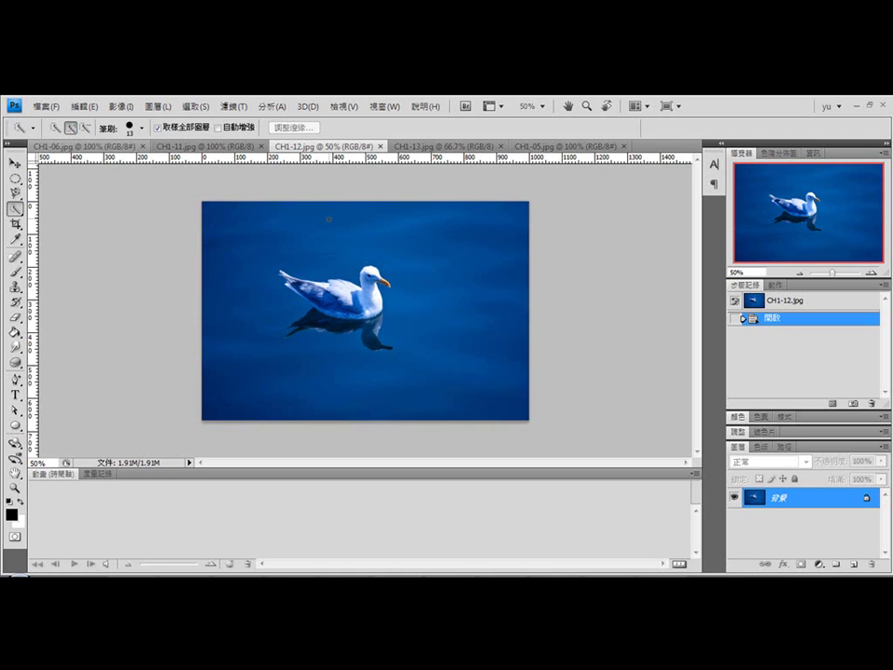
{"action": "left_click_drag", "start_coordinate": [430, 240], "coordinate": [360, 372]}
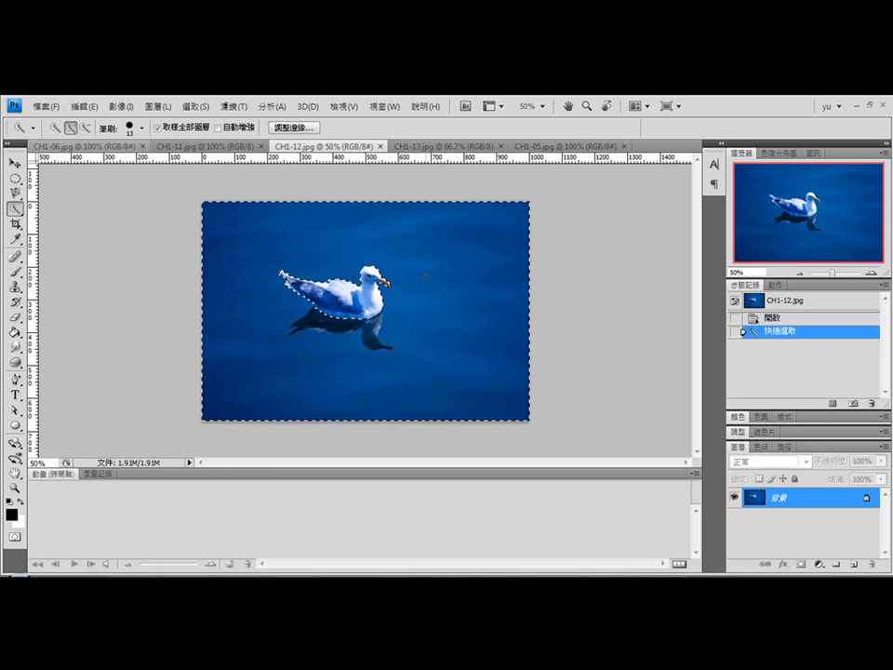
{"action": "right_click", "coordinate": [299, 233]}
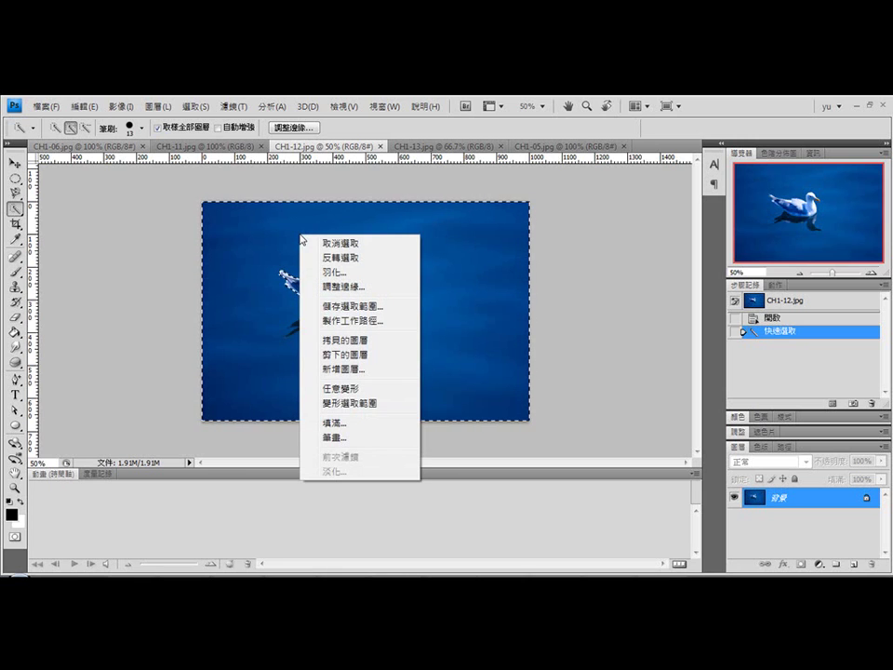
{"action": "left_click", "coordinate": [355, 259]}
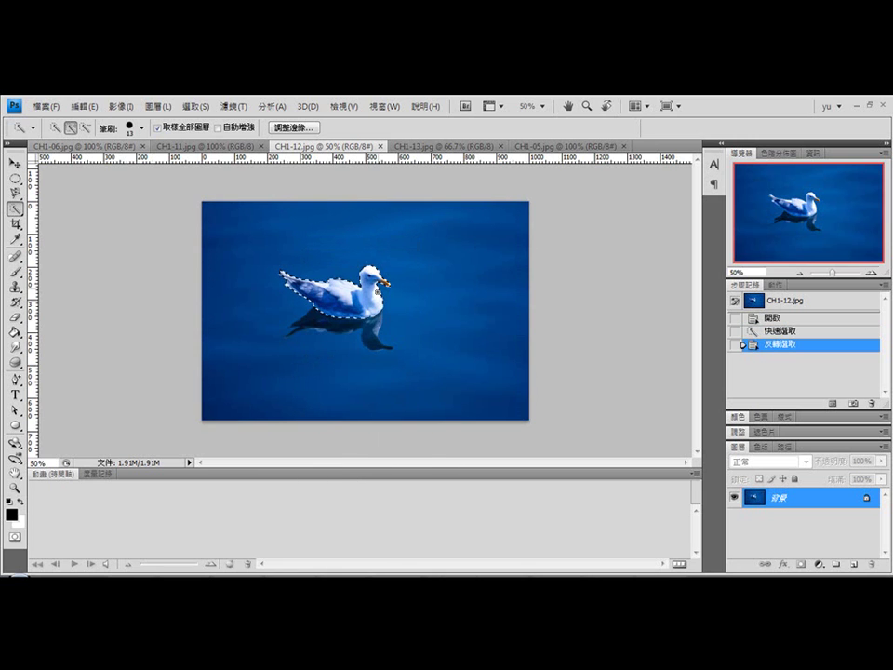